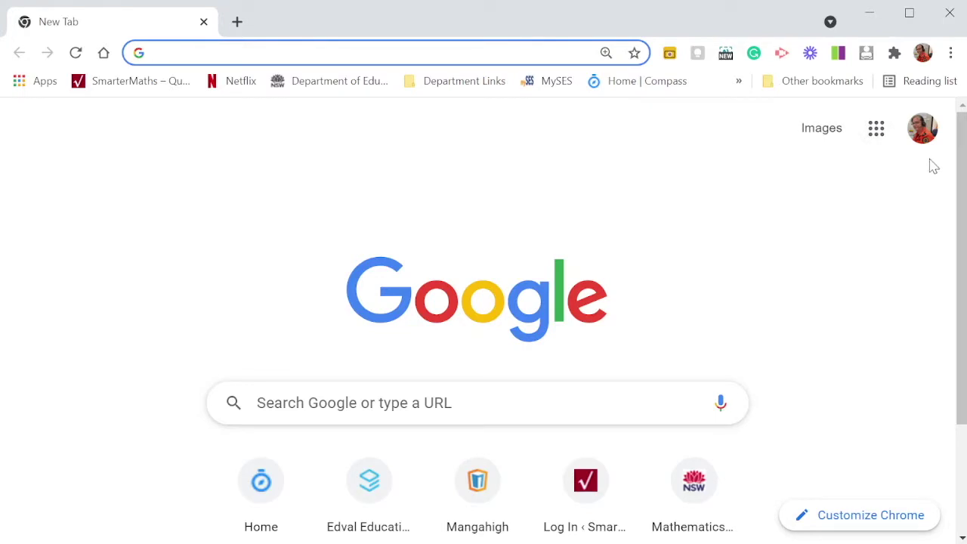
# Step: Open the Google apps launcher on Chrome's New Tab page
pyautogui.click(873, 133)
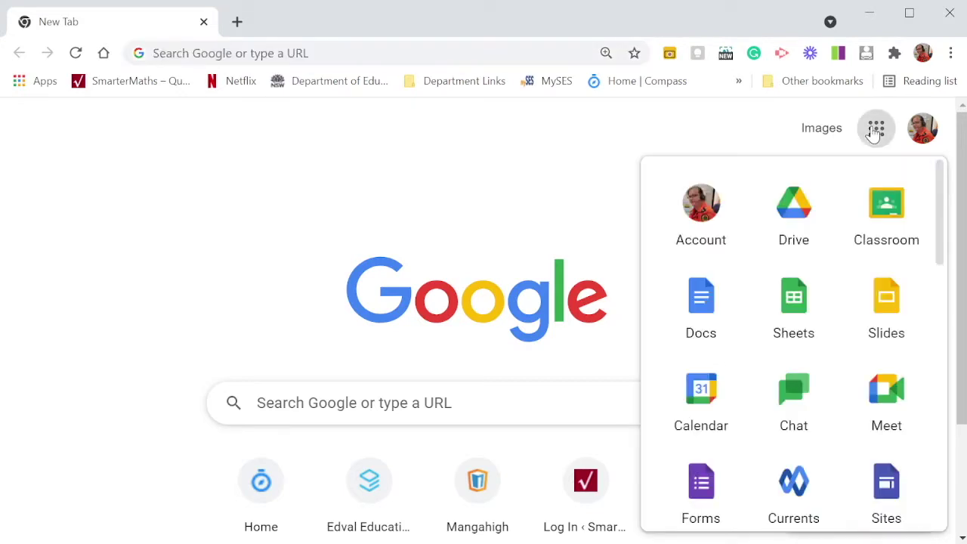
# Step: Scroll the apps launcher to SketchUp and open SketchUp for Schools in a new tab
pyautogui.moveTo(942, 194); pyautogui.dragTo(943, 454)
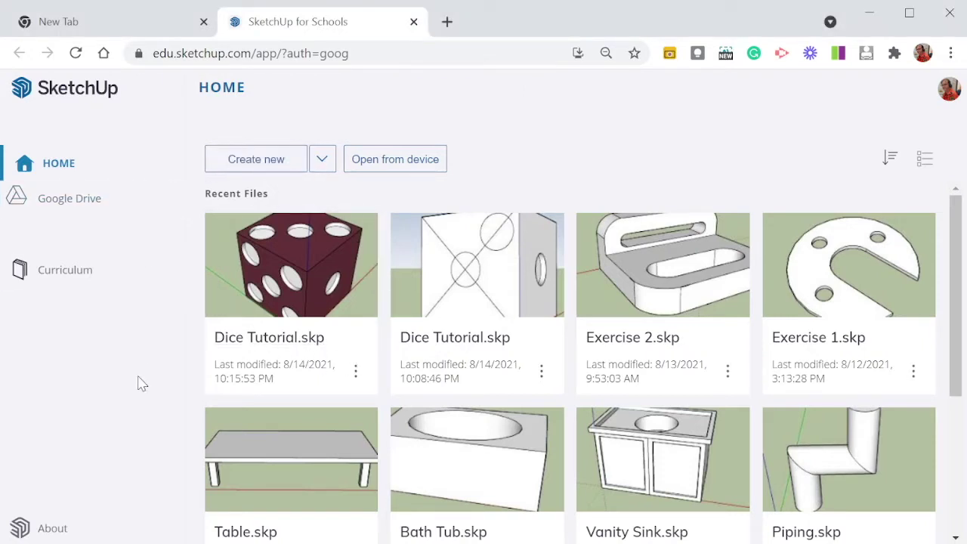
# Step: Create a new blank model and delete the default person figure
pyautogui.click(245, 162)
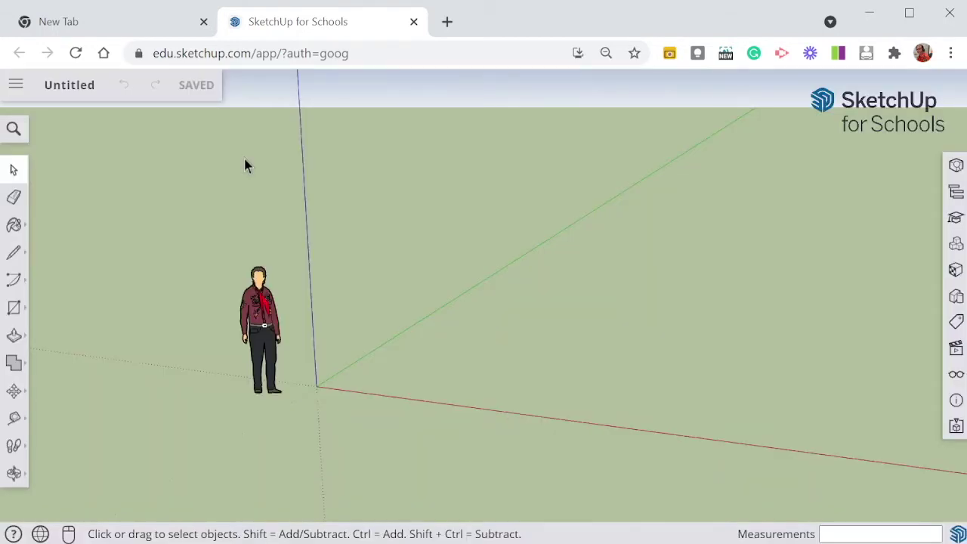
pyautogui.click(268, 352)
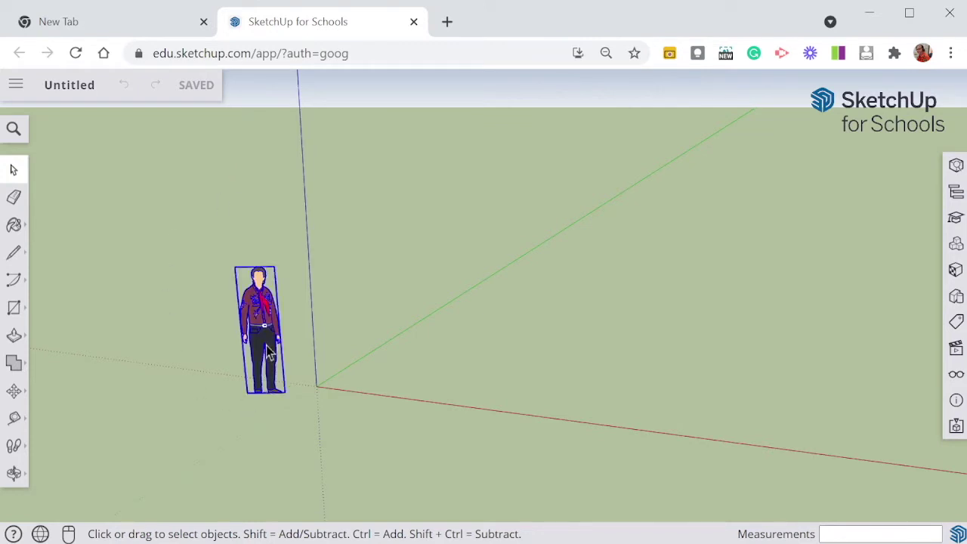
pyautogui.press('Delete')
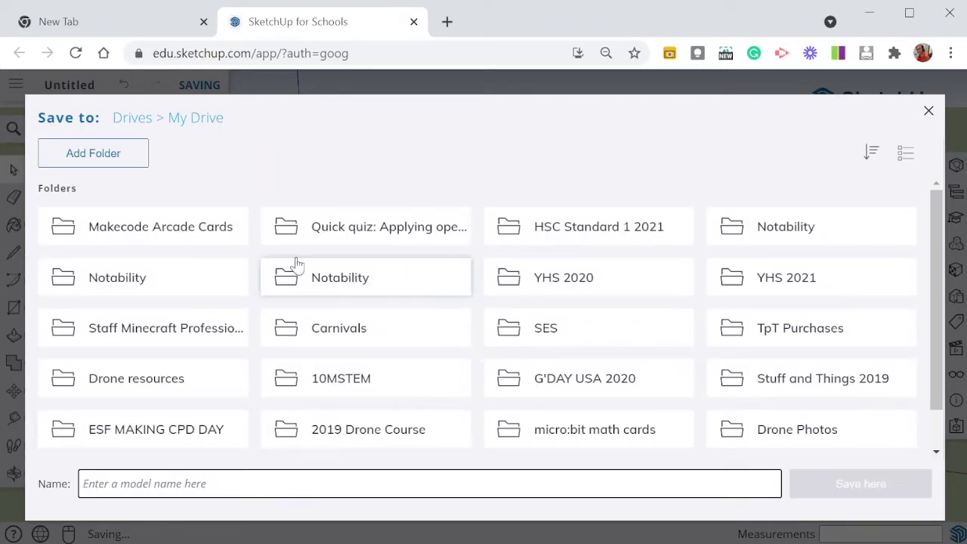
# Step: Save the model as 'Dice Tutorial Online' in My Drive > YHS 2021 > iSTEM 2021 > CADCAM
pyautogui.click(776, 286)
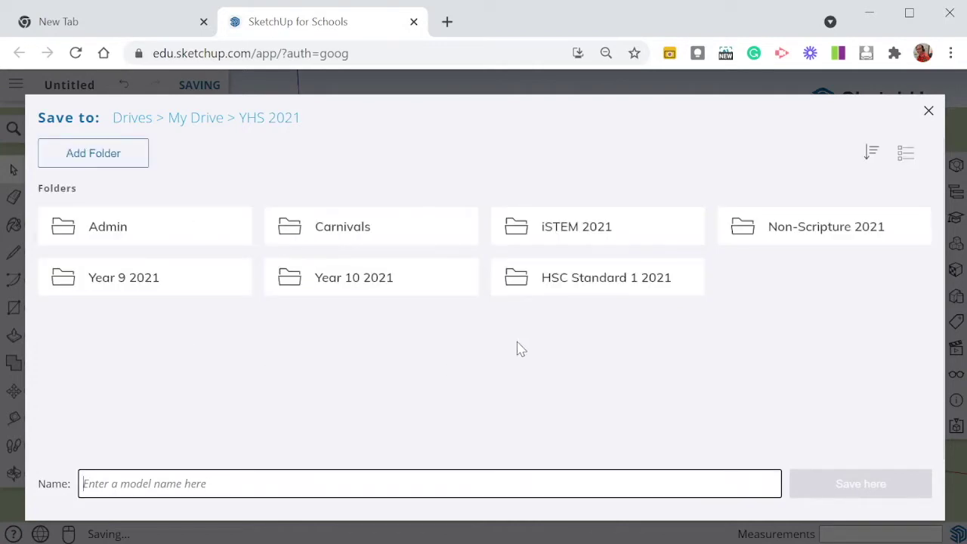
pyautogui.click(556, 224)
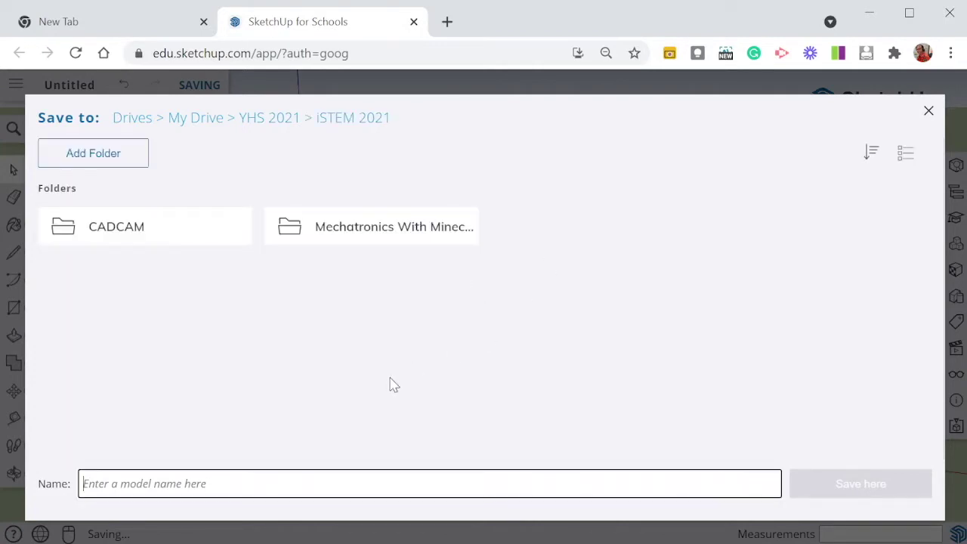
pyautogui.click(173, 243)
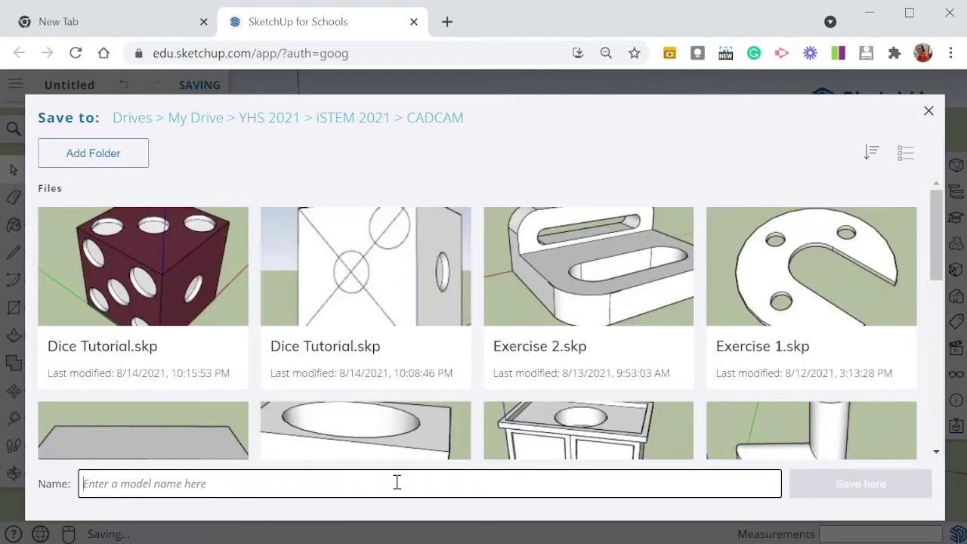
pyautogui.write('Dicwe')
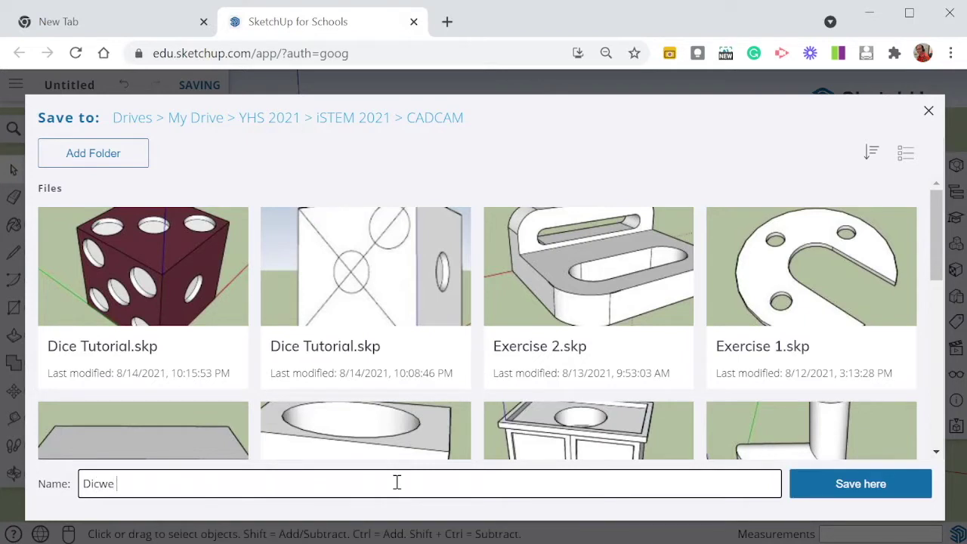
pyautogui.press('BackSpace')
pyautogui.press('BackSpace')
pyautogui.write('e Tutorial Online')
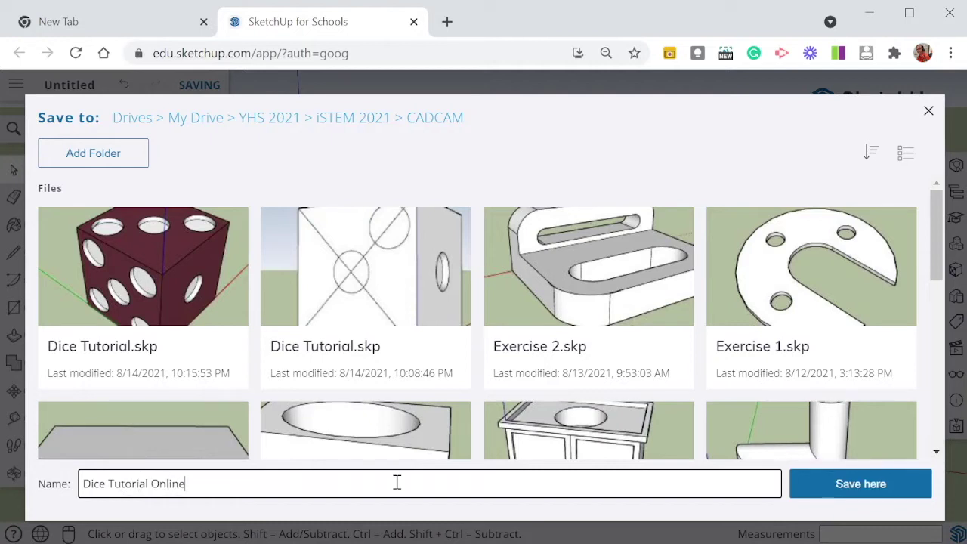
pyautogui.press('Return')
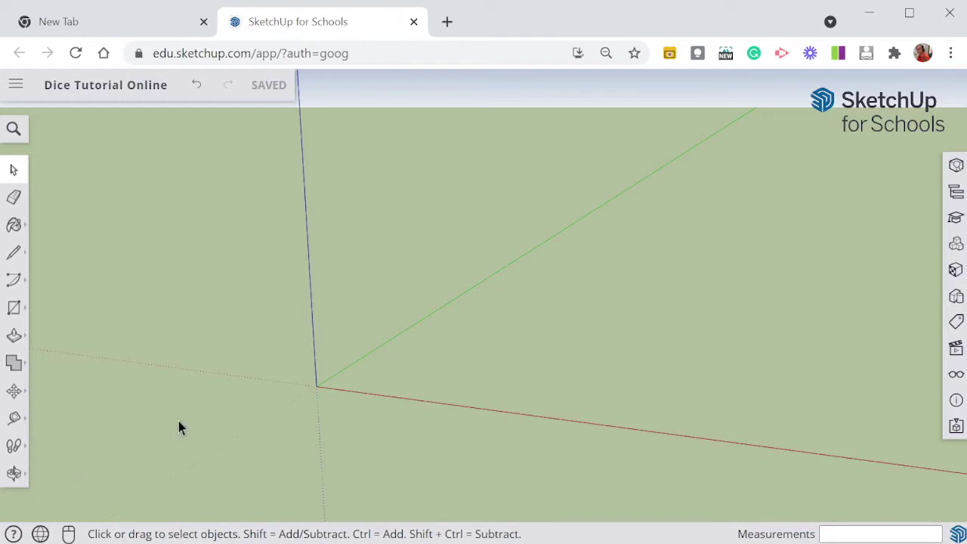
pyautogui.moveTo(179, 420); pyautogui.dragTo(223, 407)
pyautogui.keyDown('shift'); pyautogui.moveTo(223, 407); pyautogui.dragTo(389, 350, button='middle'); pyautogui.keyUp('shift')
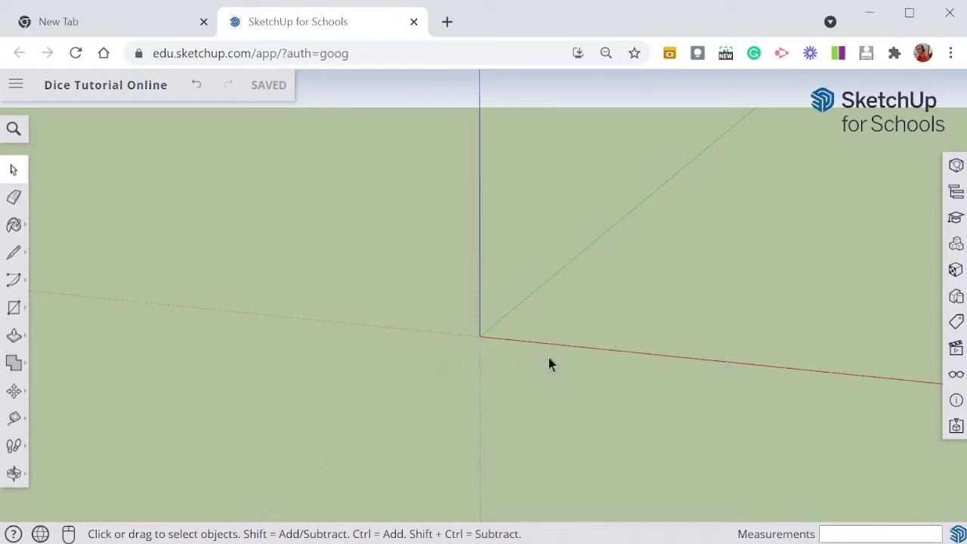
pyautogui.keyDown('shift'); pyautogui.moveTo(549, 357); pyautogui.dragTo(318, 360, button='middle'); pyautogui.keyUp('shift')
pyautogui.scroll(8, 318, 365)
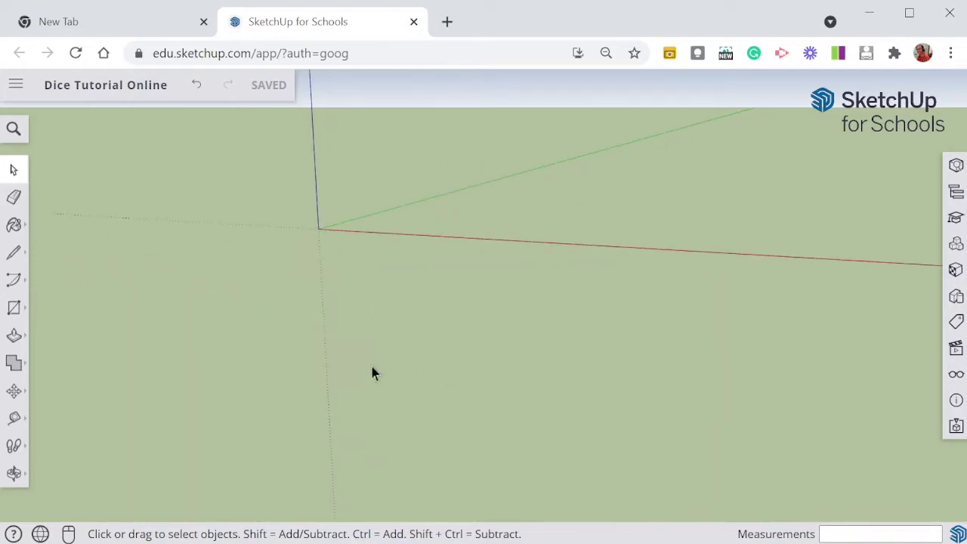
pyautogui.scroll(8, 280, 180)
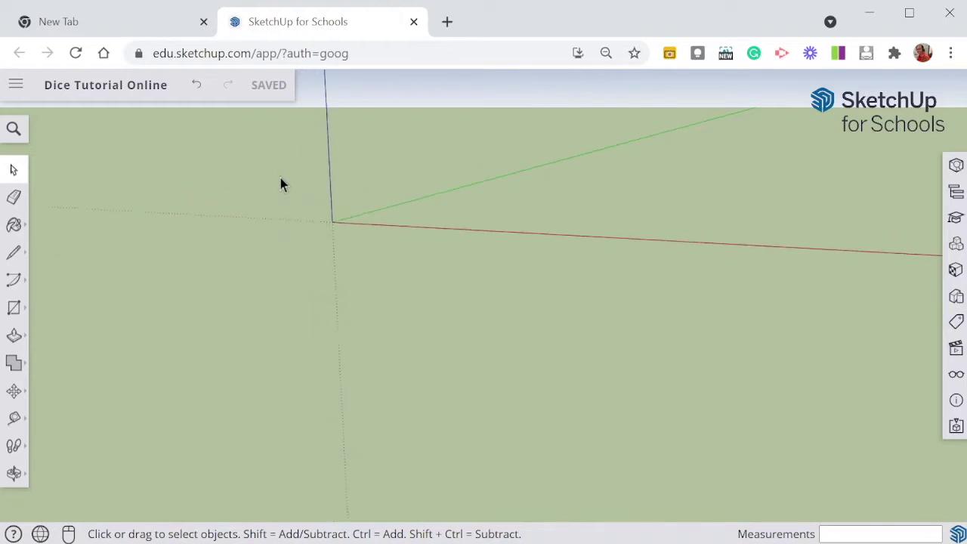
pyautogui.scroll(5, 494, 302)
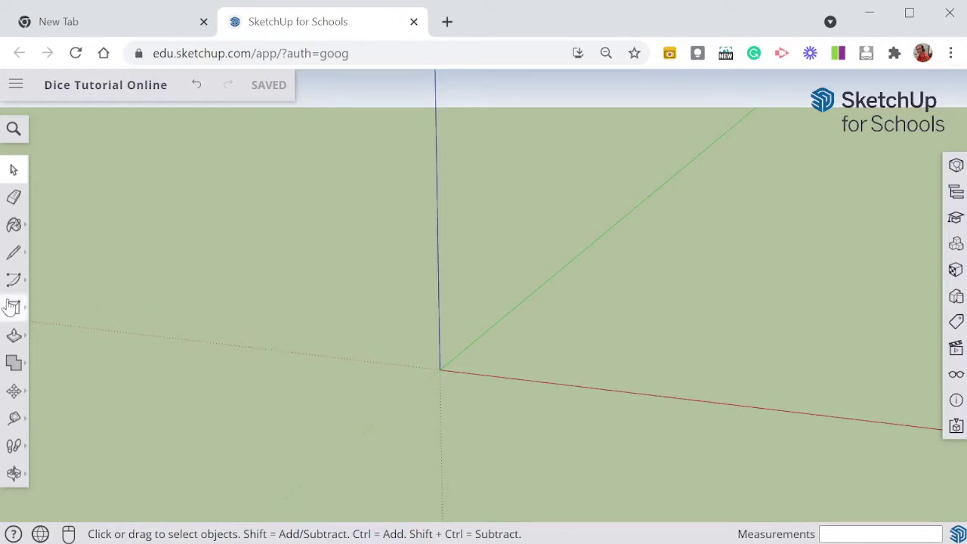
# Step: Draw a 40,40 rectangle with its first corner at the origin
pyautogui.click(11, 306)
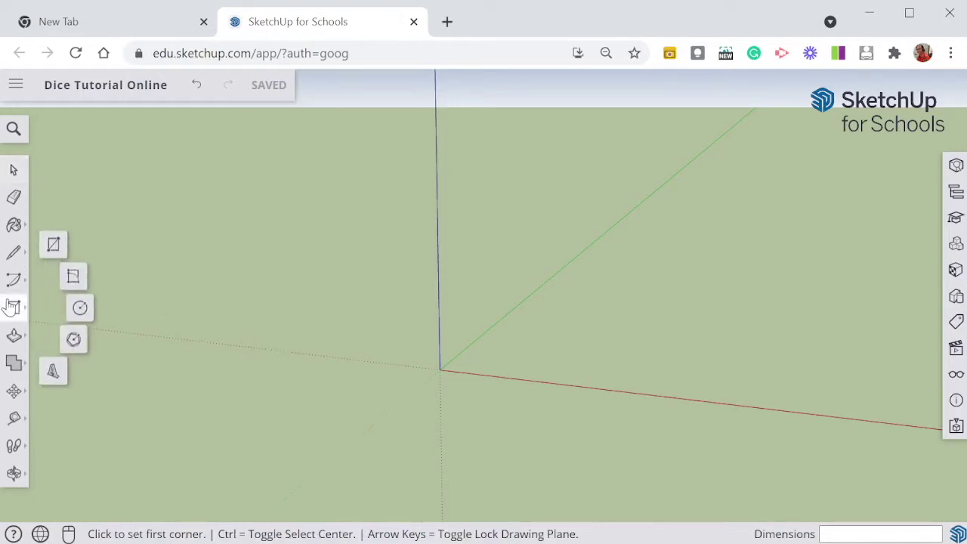
pyautogui.click(51, 240)
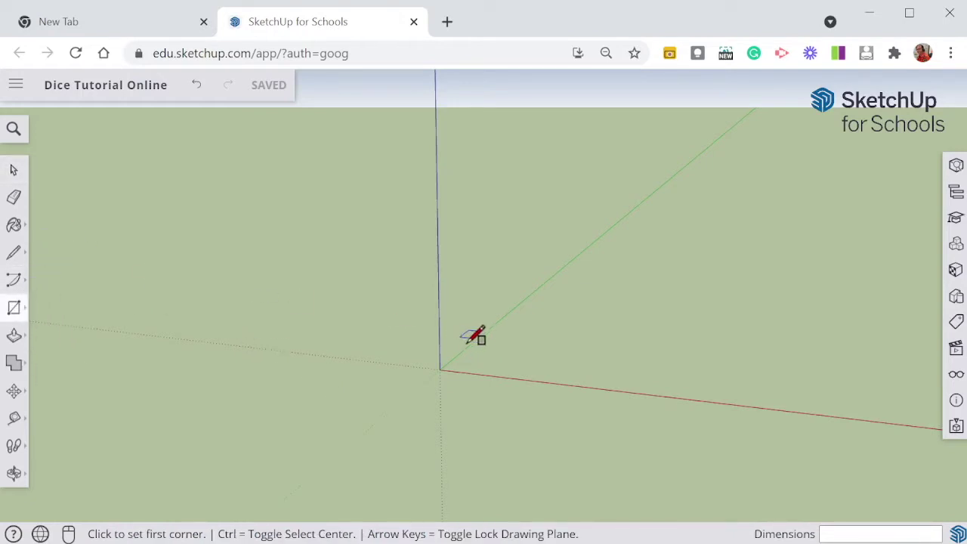
pyautogui.click(440, 369)
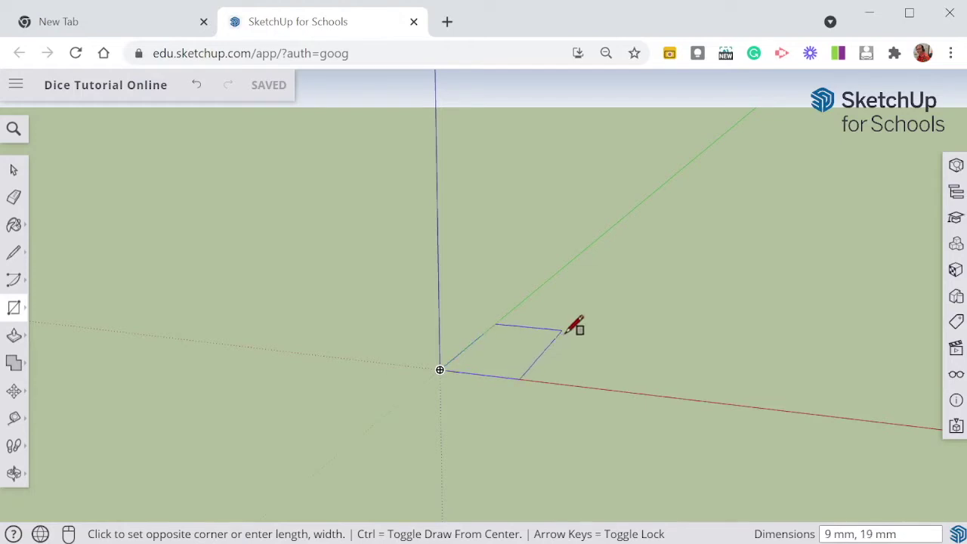
pyautogui.write('40,40')
pyautogui.press('Return')
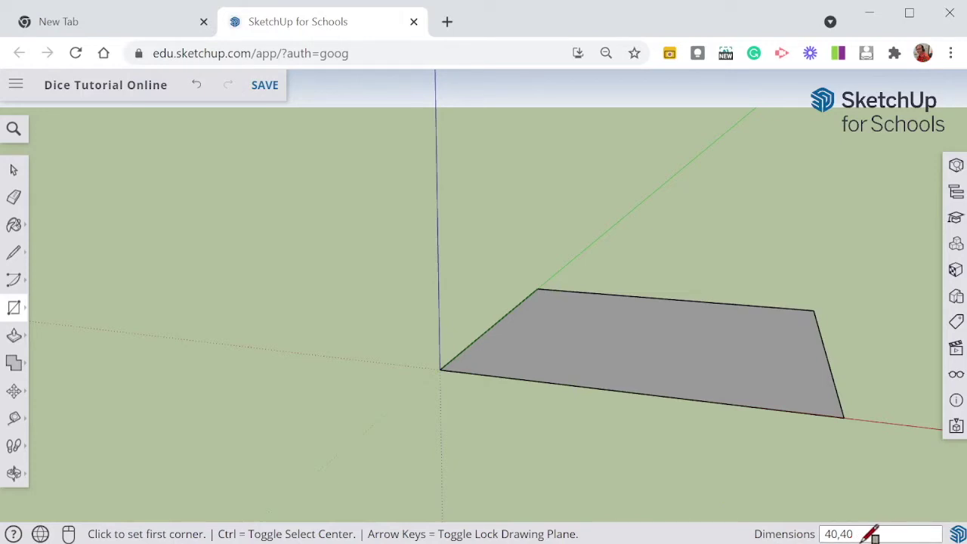
# Step: Push/Pull the square face up 40 mm into a cube
pyautogui.click(14, 336)
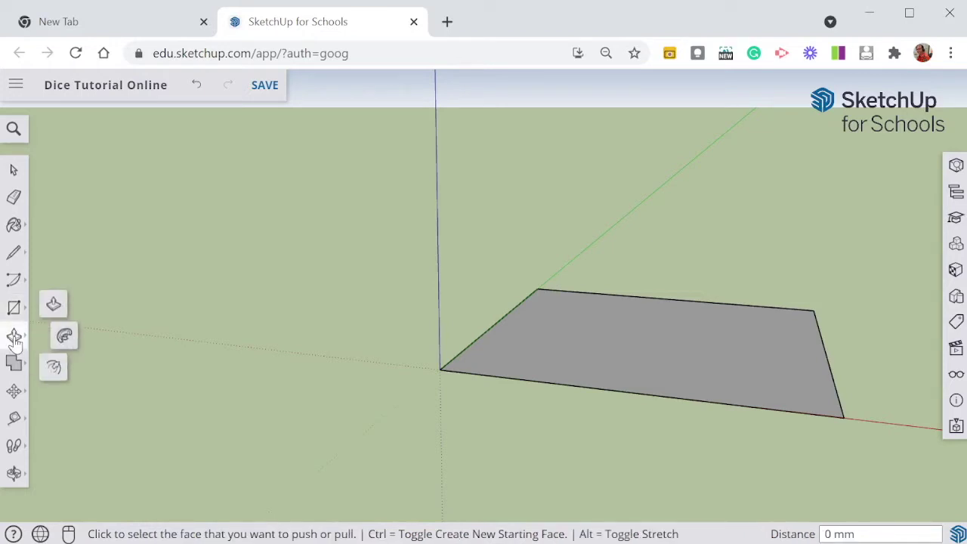
pyautogui.click(565, 339)
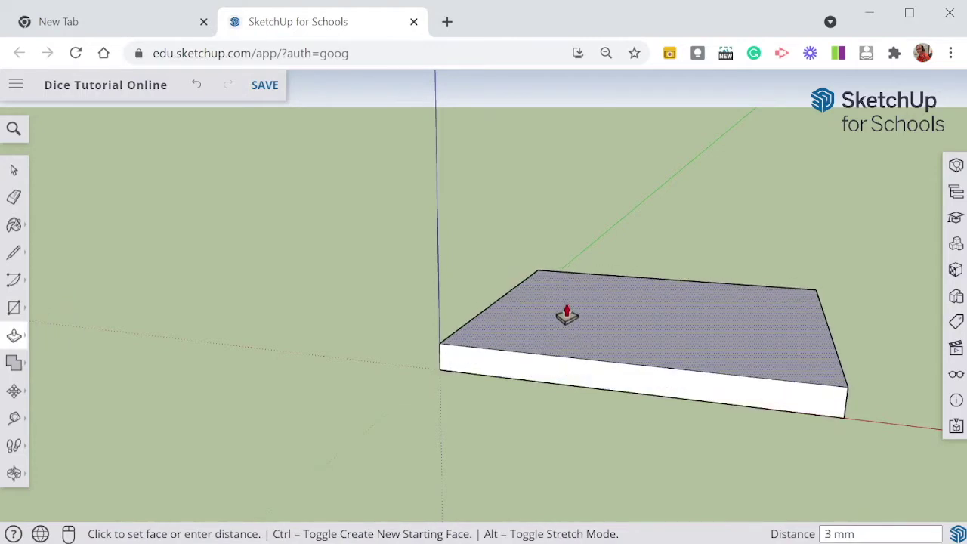
pyautogui.write('40')
pyautogui.press('Return')
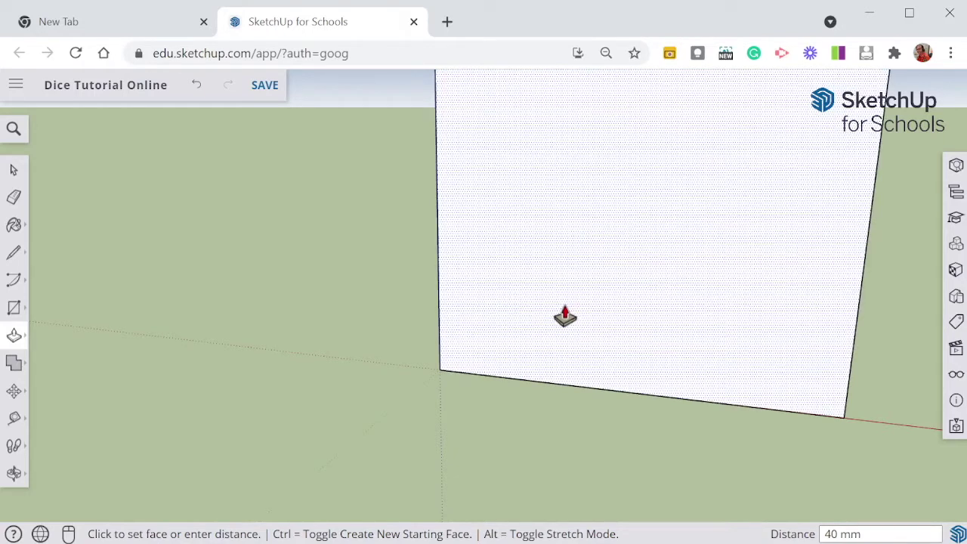
pyautogui.click(565, 317)
pyautogui.scroll(-3, 559, 321)
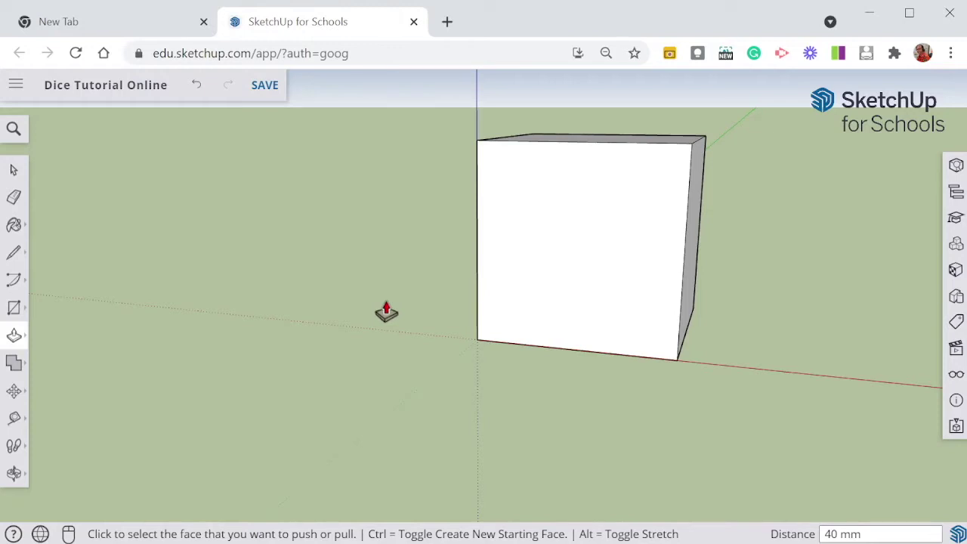
pyautogui.click(15, 254)
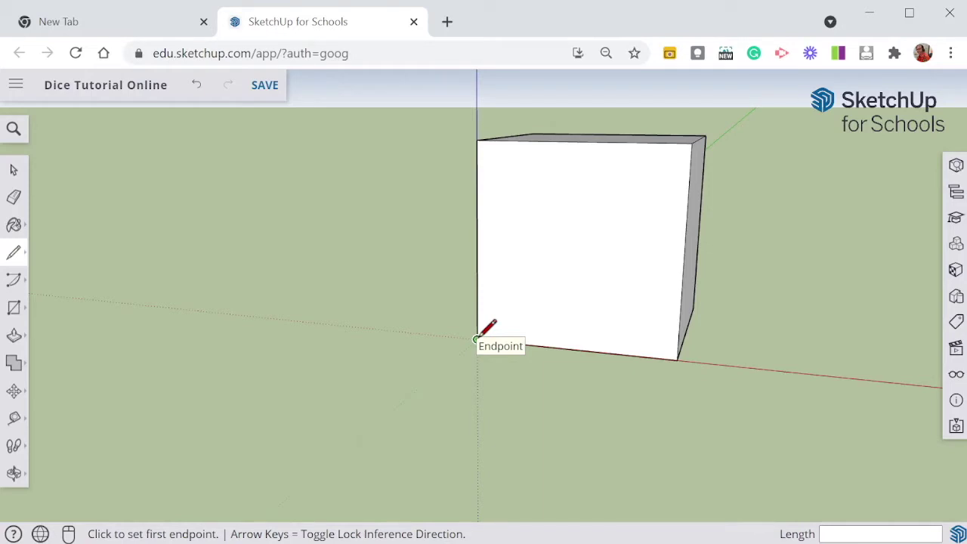
# Step: Draw a line from the front face's bottom-left corner to its top-right corner
pyautogui.click(476, 339)
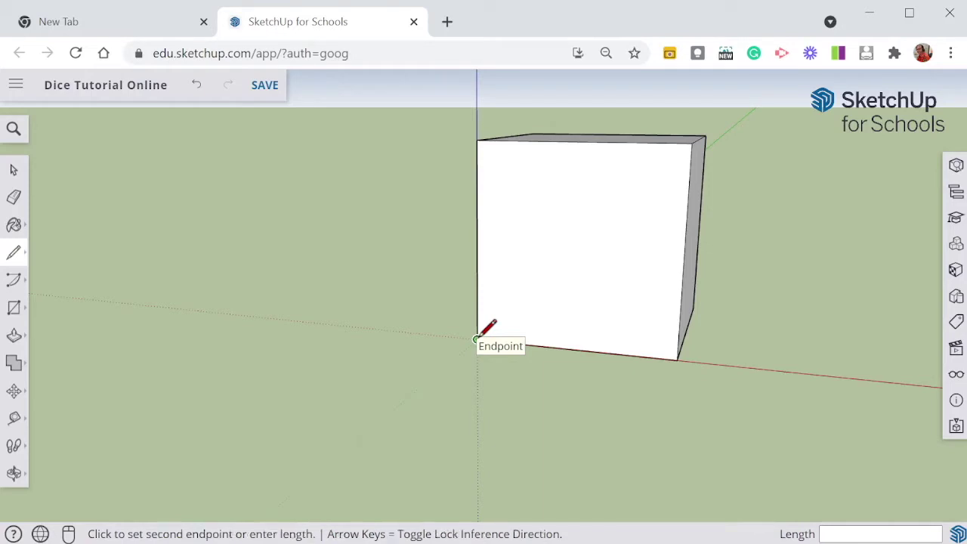
pyautogui.click(692, 142)
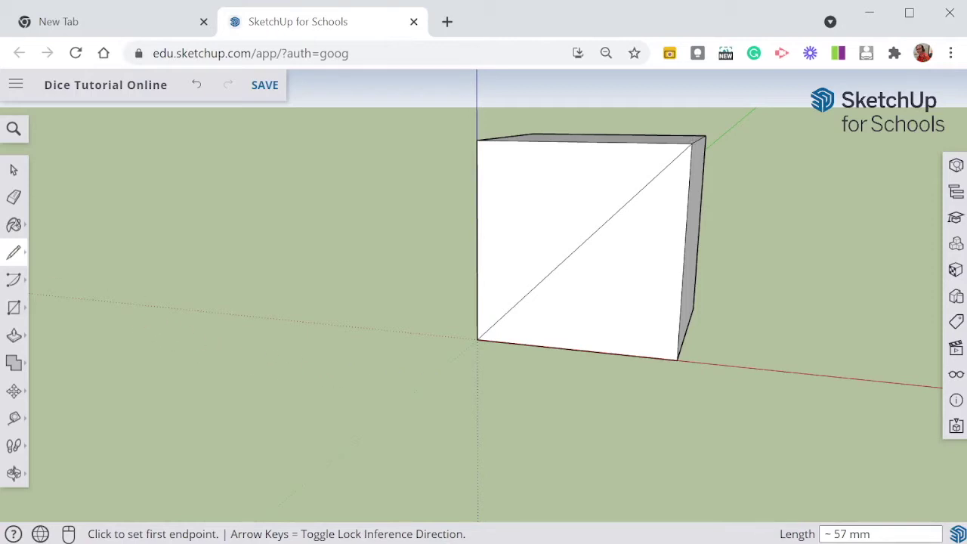
# Step: Draw a radius-6 circle centred on the diagonal's midpoint of the front face
pyautogui.click(13, 308)
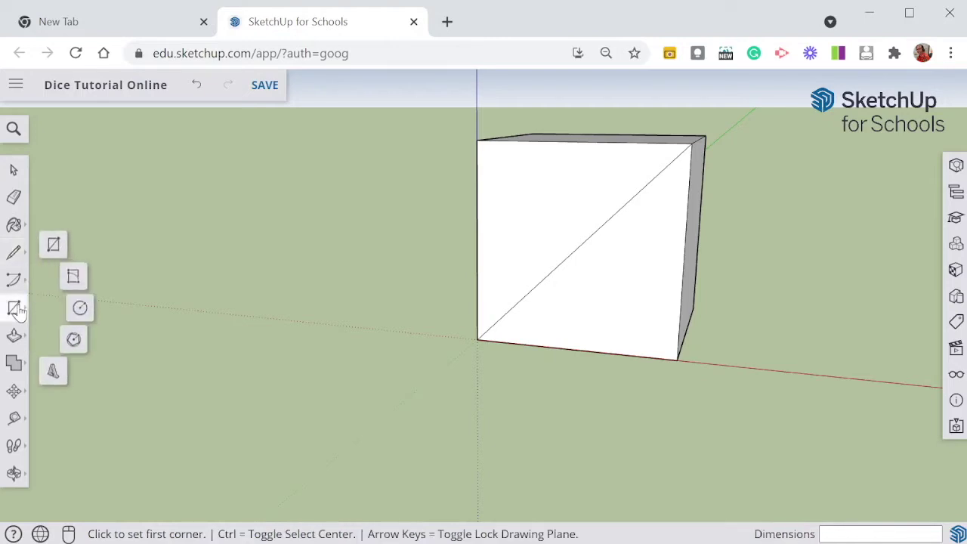
pyautogui.click(75, 307)
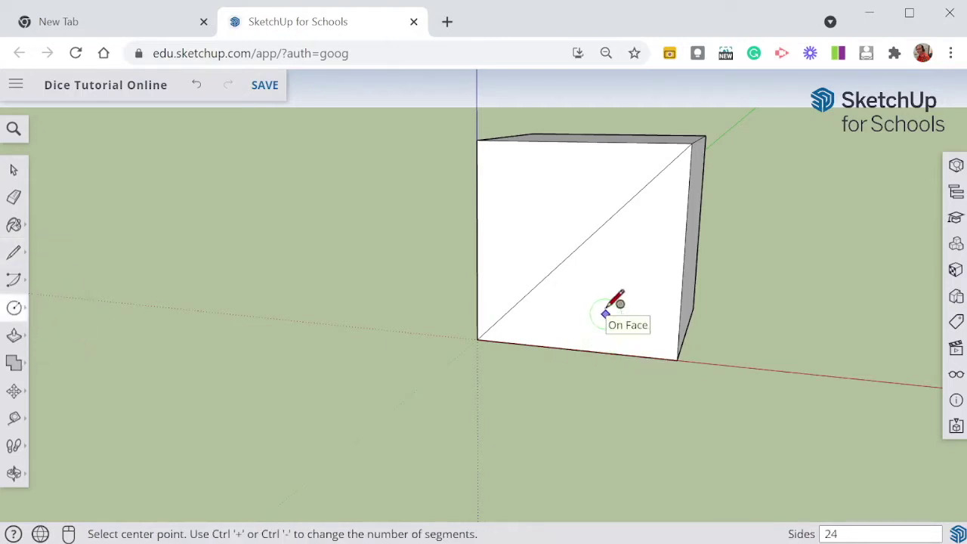
pyautogui.click(588, 239)
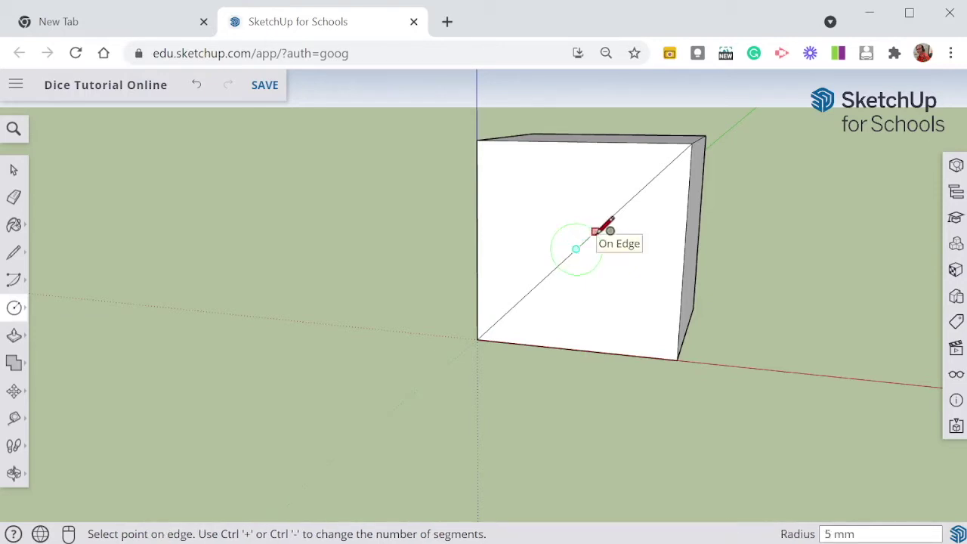
pyautogui.write('6')
pyautogui.press('Return')
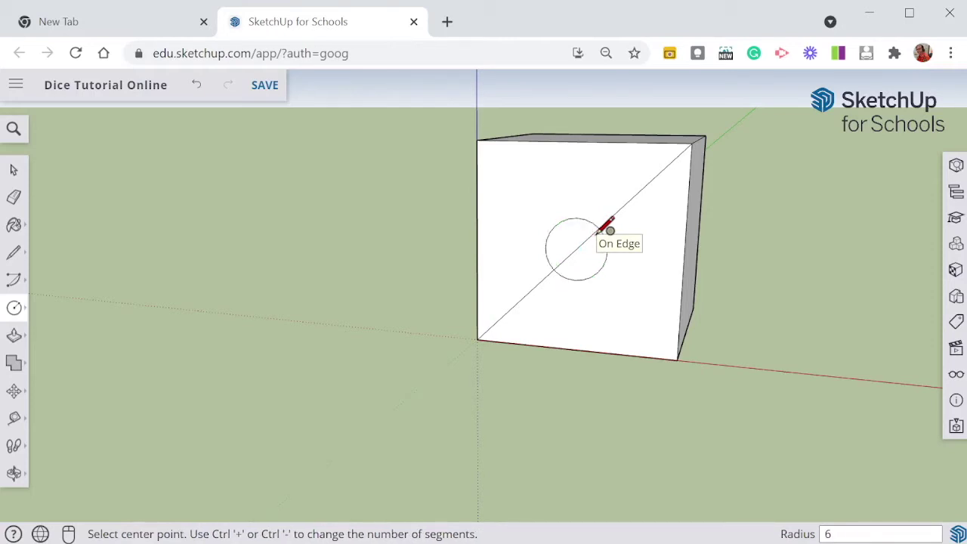
pyautogui.click(14, 170)
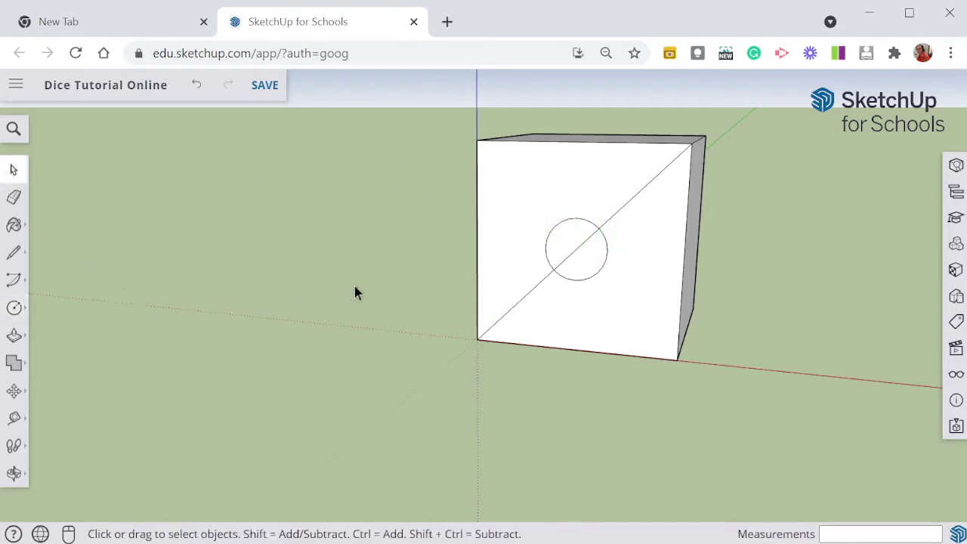
# Step: Select the three diagonal line pieces and delete them, leaving only the circle
pyautogui.keyDown('shift'); pyautogui.click(643, 194); pyautogui.keyUp('shift')
pyautogui.keyDown('shift'); pyautogui.click(626, 207); pyautogui.keyUp('shift')
pyautogui.keyDown('shift'); pyautogui.click(579, 246); pyautogui.keyUp('shift')
pyautogui.keyDown('shift'); pyautogui.click(515, 309); pyautogui.keyUp('shift')
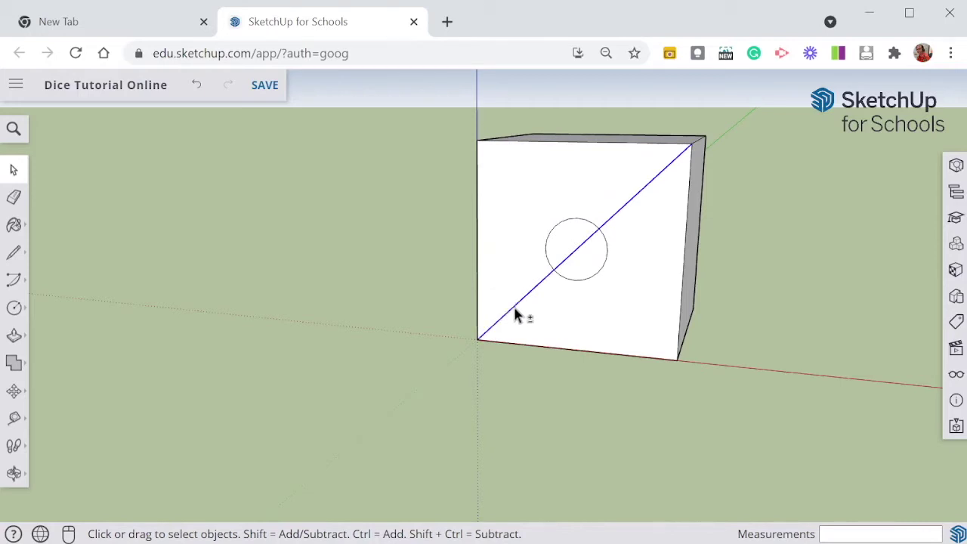
pyautogui.press('Delete')
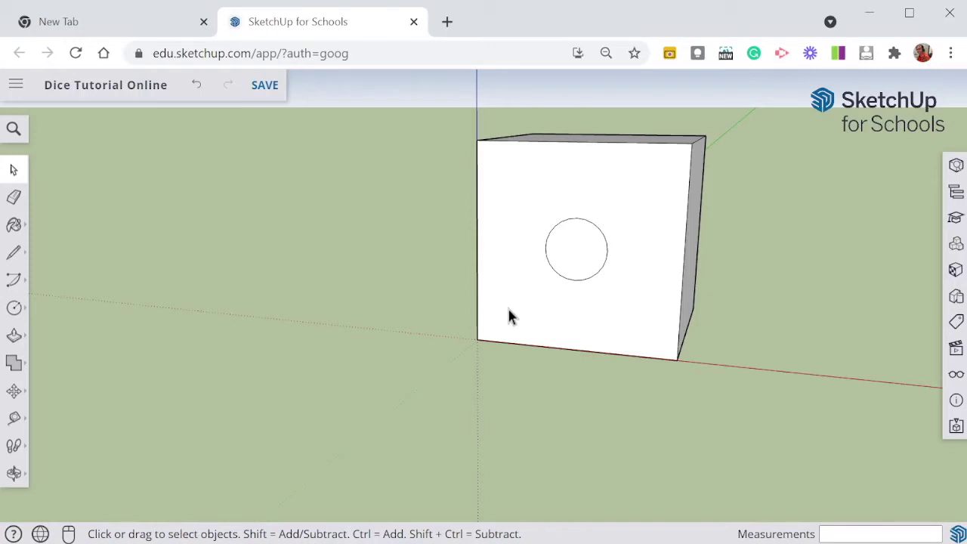
pyautogui.click(15, 337)
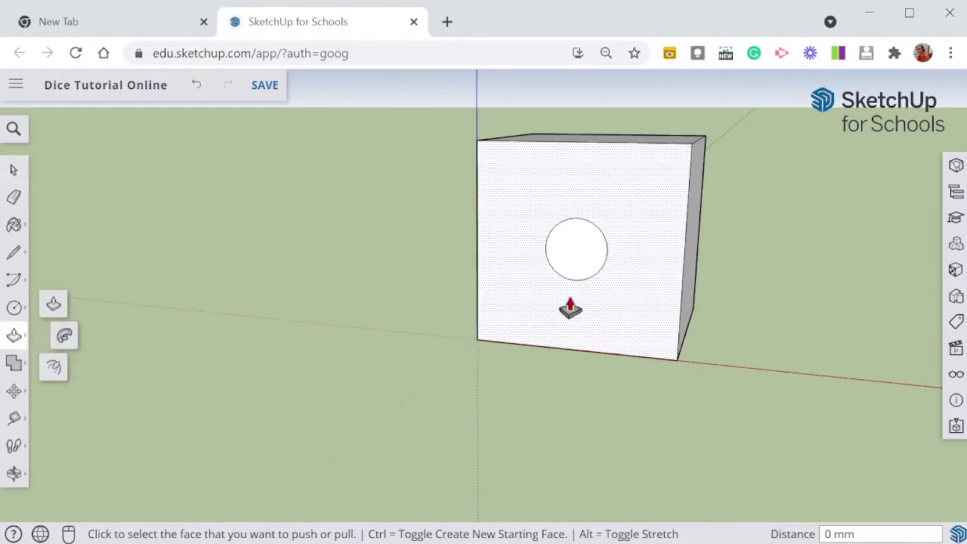
# Step: Push the circle 2 mm into the cube's front face
pyautogui.click(582, 271)
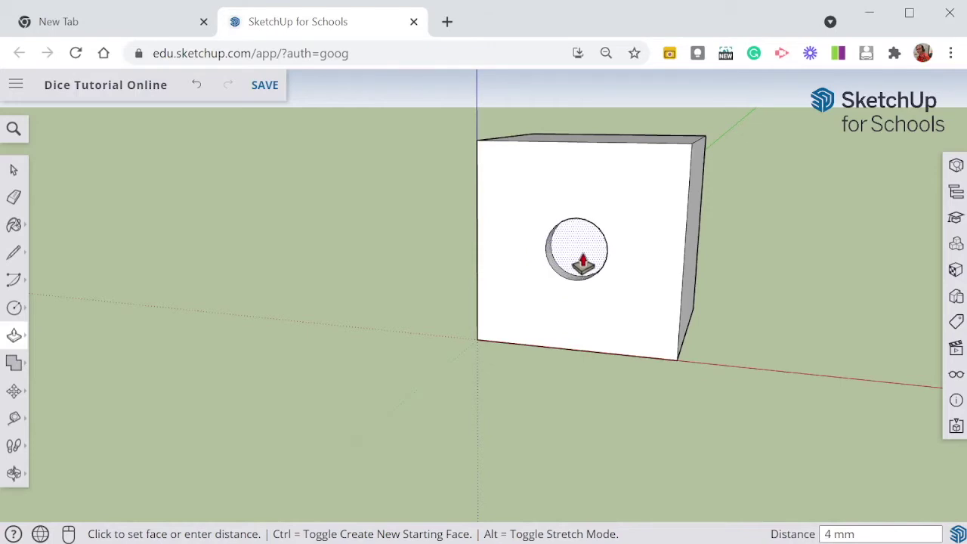
pyautogui.write('2')
pyautogui.press('BackSpace')
pyautogui.write('3')
pyautogui.press('Return')
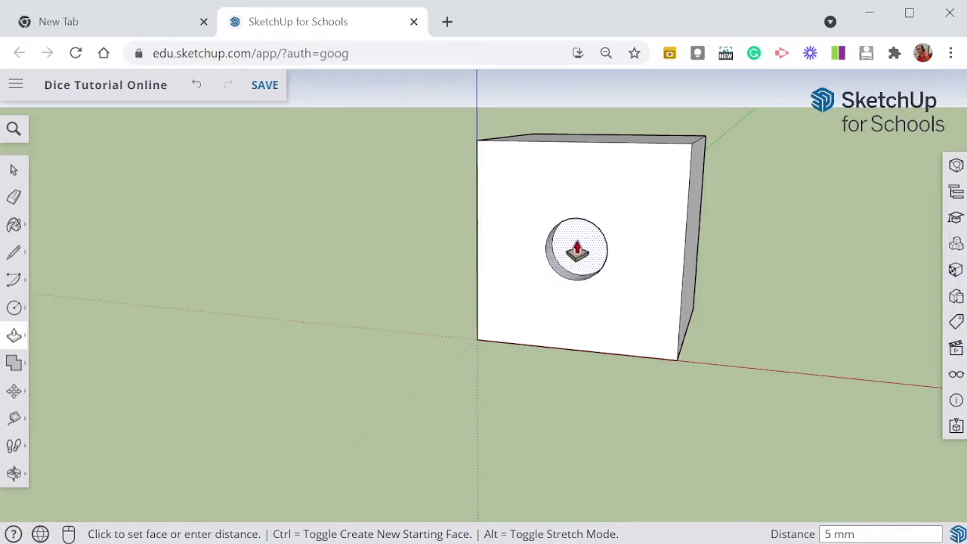
pyautogui.write('2')
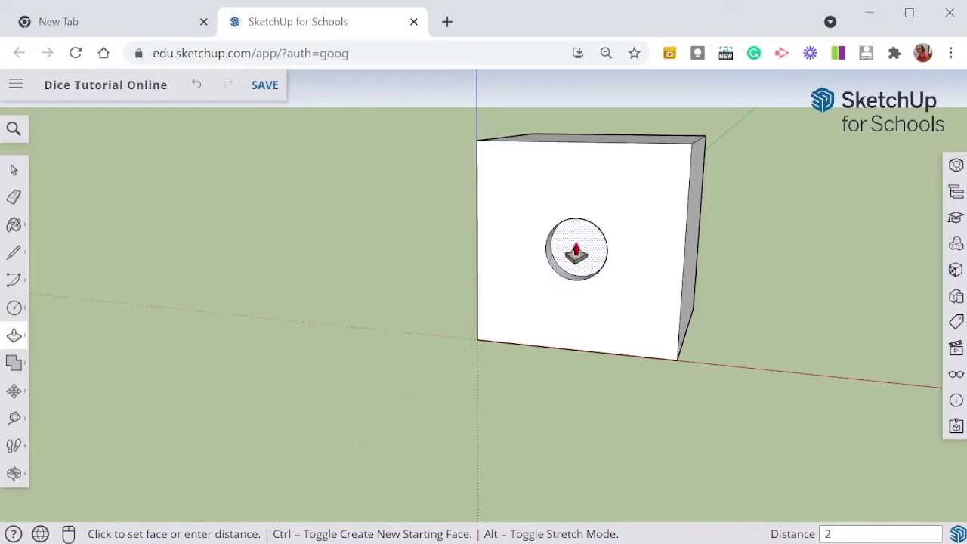
pyautogui.press('Return')
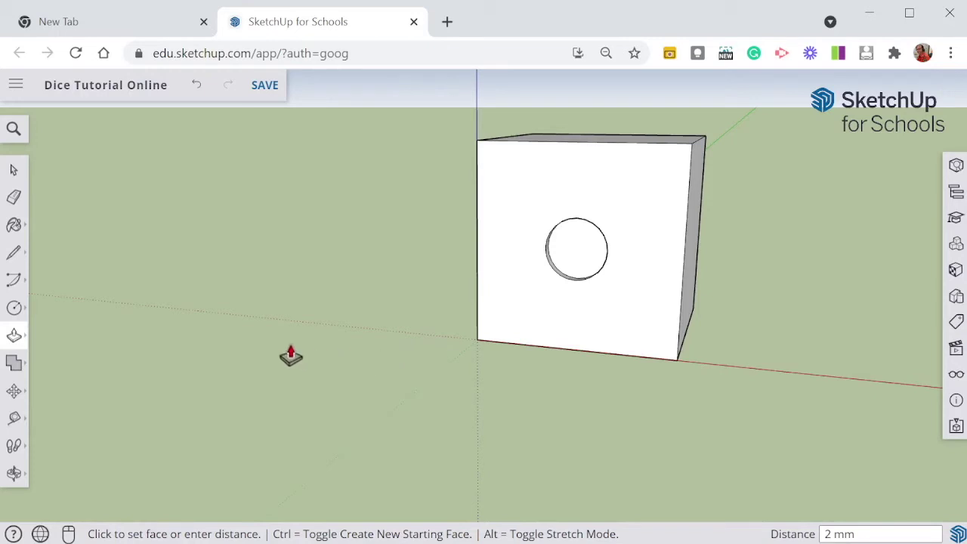
# Step: Turn to a blank face and draw a vertical centre line between the top and bottom edge midpoints
pyautogui.click(15, 473)
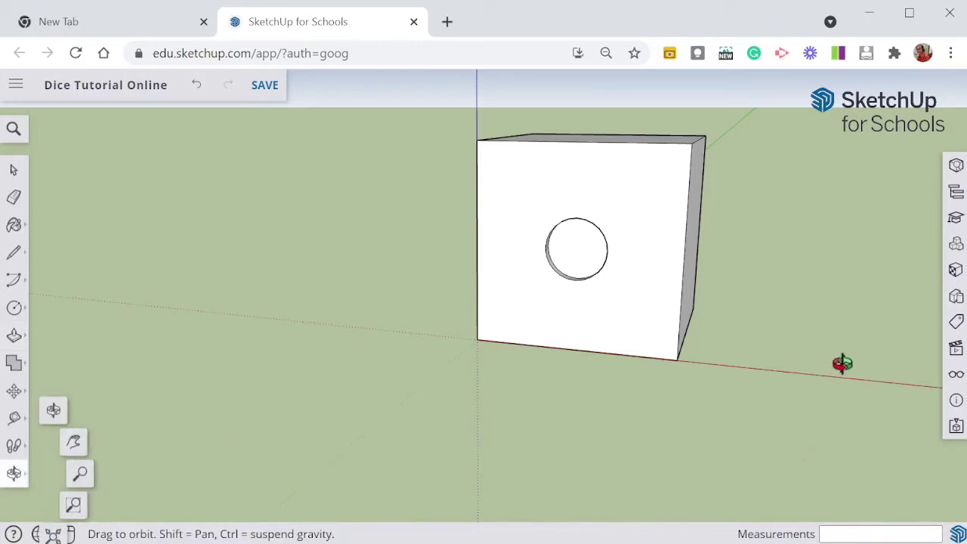
pyautogui.moveTo(823, 369); pyautogui.dragTo(45, 354)
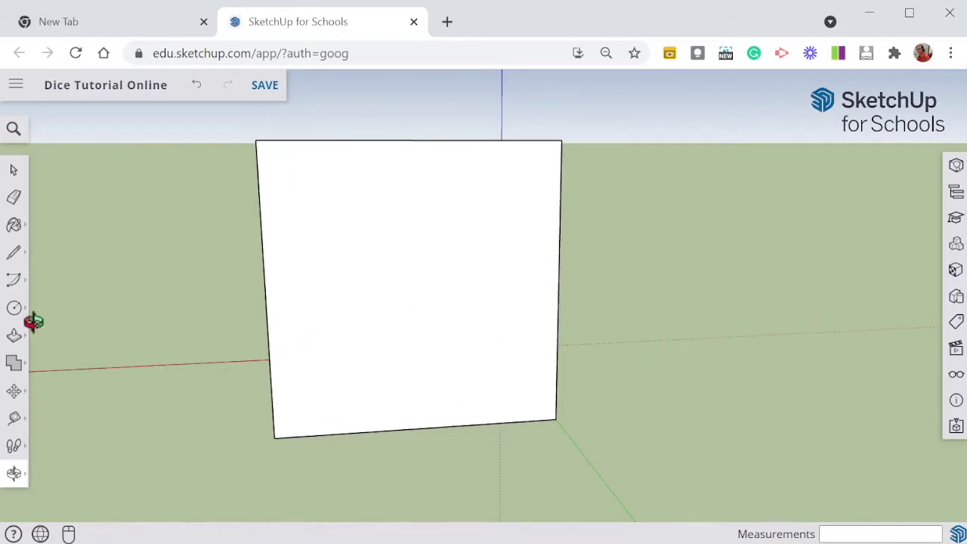
pyautogui.click(15, 256)
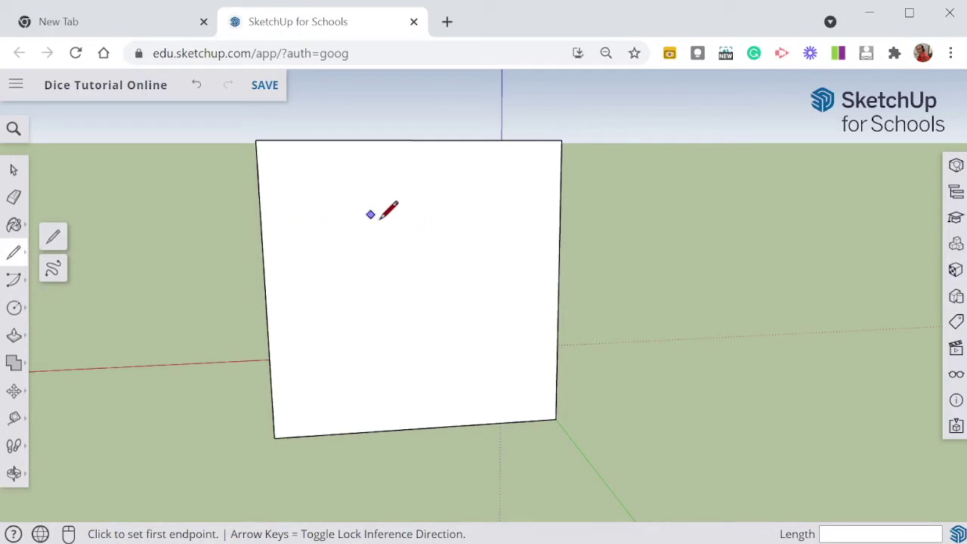
pyautogui.click(414, 140)
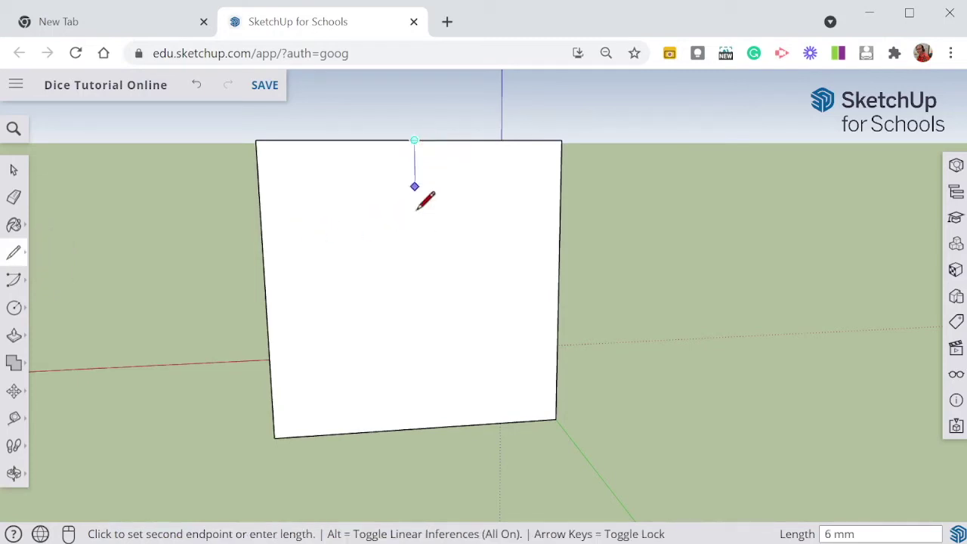
pyautogui.click(430, 426)
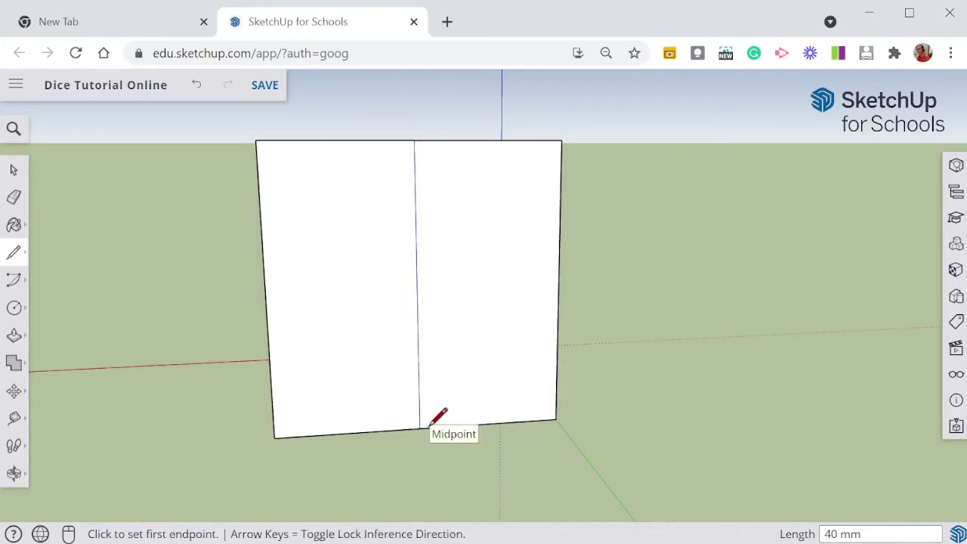
# Step: Add vertical lines through the right and left half midpoints, redrawing the misplaced left one
pyautogui.click(490, 140)
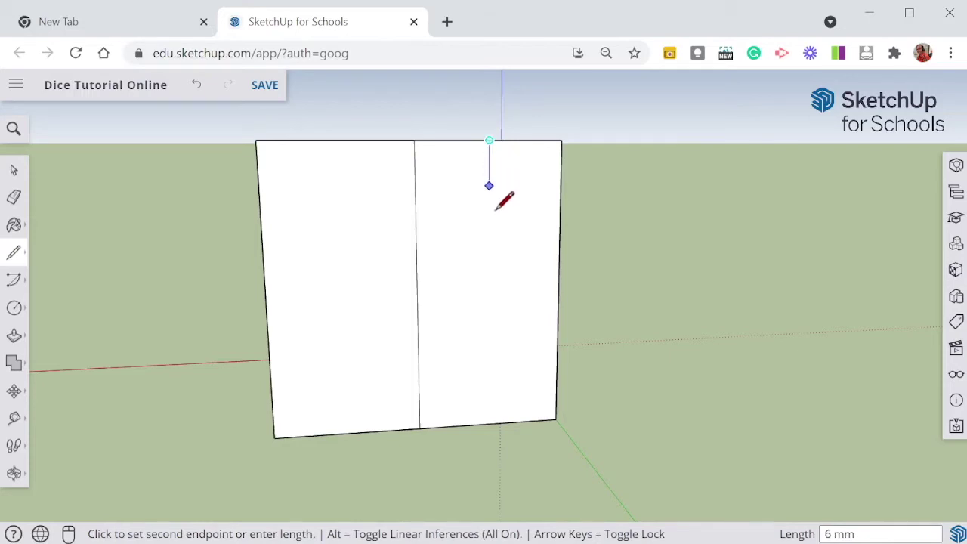
pyautogui.click(489, 424)
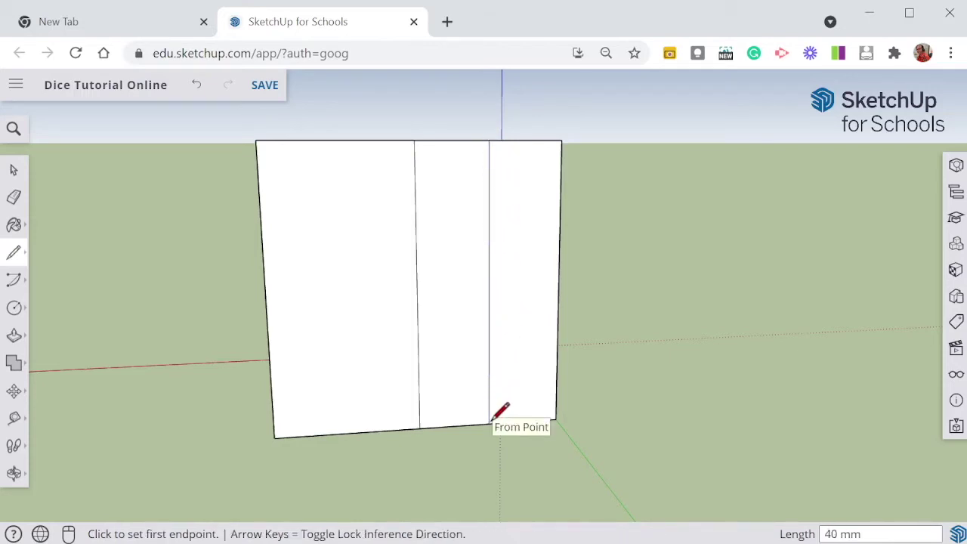
pyautogui.click(337, 140)
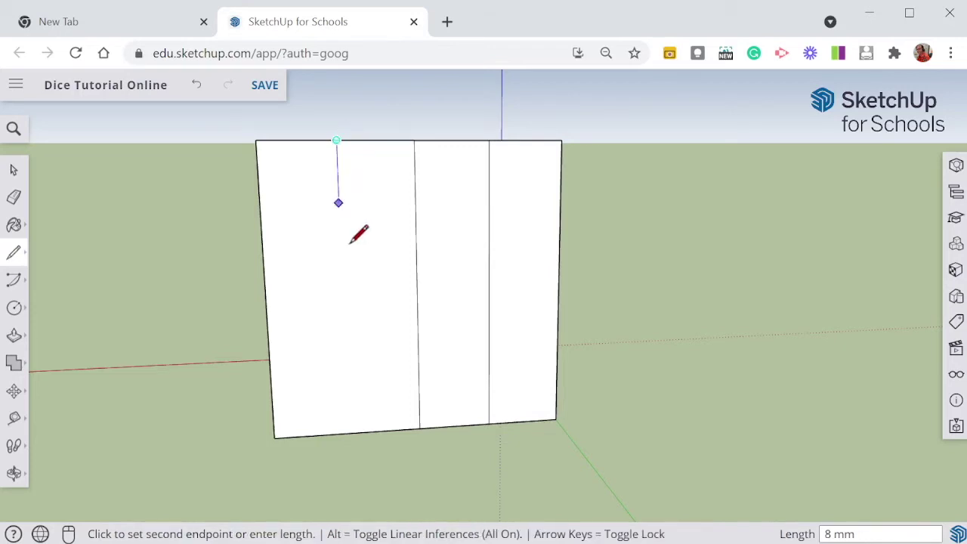
pyautogui.click(347, 419)
pyautogui.hotkey('ctrl', 'z')
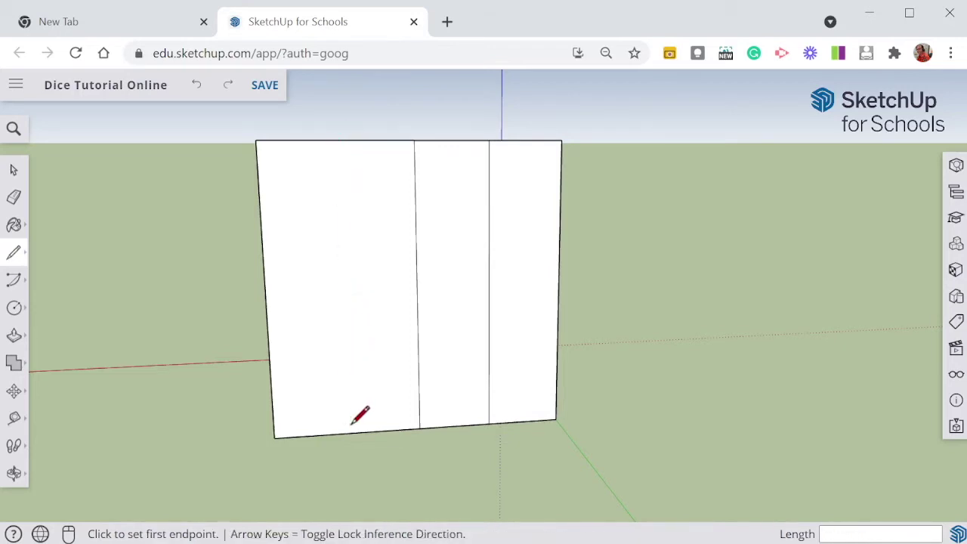
pyautogui.click(336, 141)
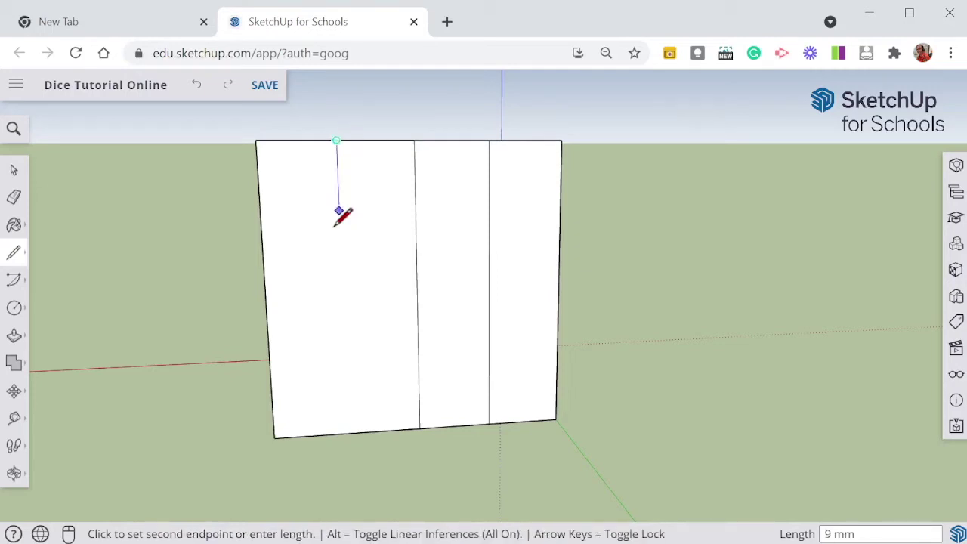
pyautogui.click(348, 433)
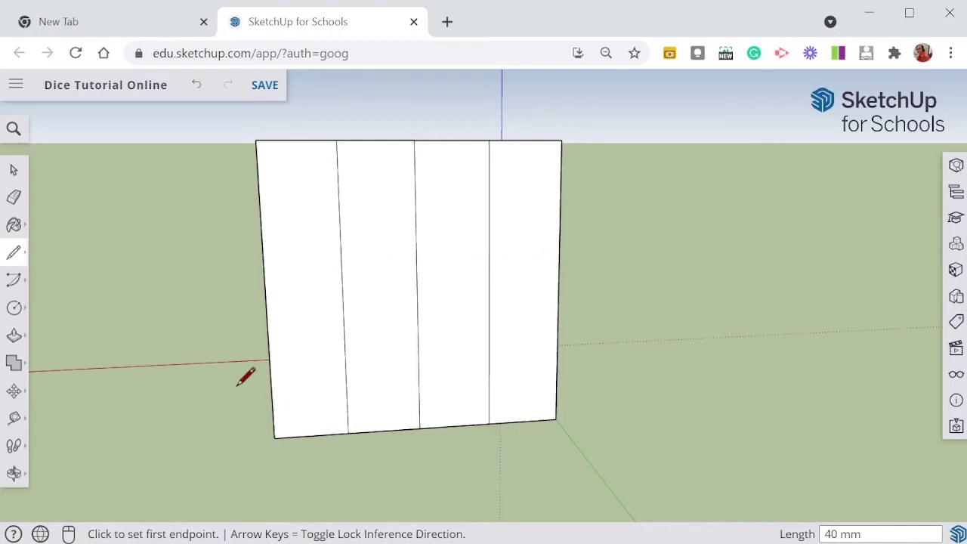
# Step: Draw radius-6 circles at the midpoints of both guide lines and higher on the left line
pyautogui.click(15, 308)
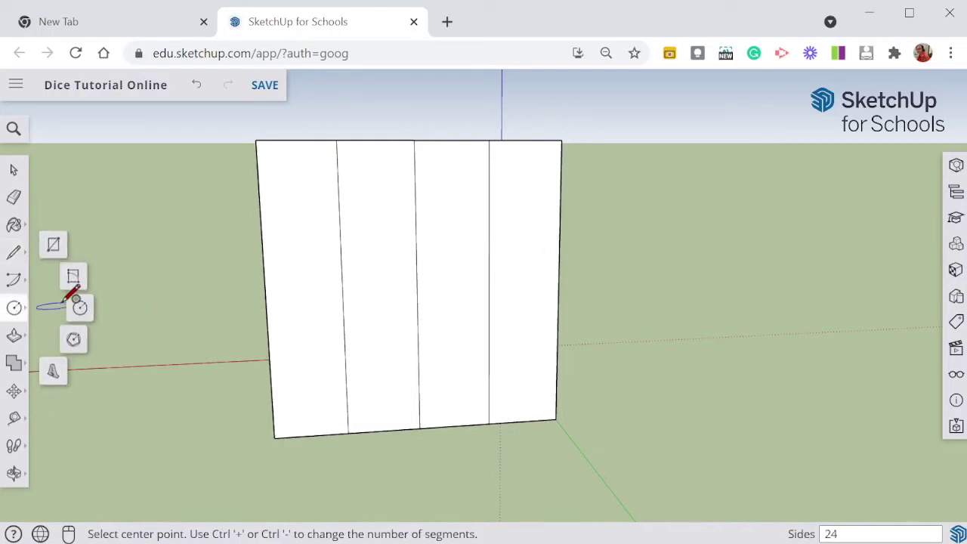
pyautogui.click(345, 293)
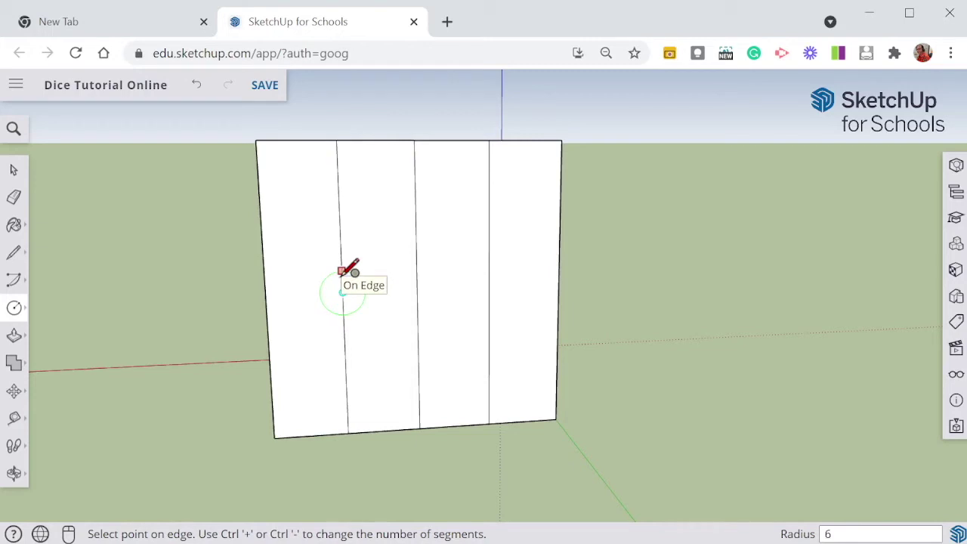
pyautogui.click(383, 274)
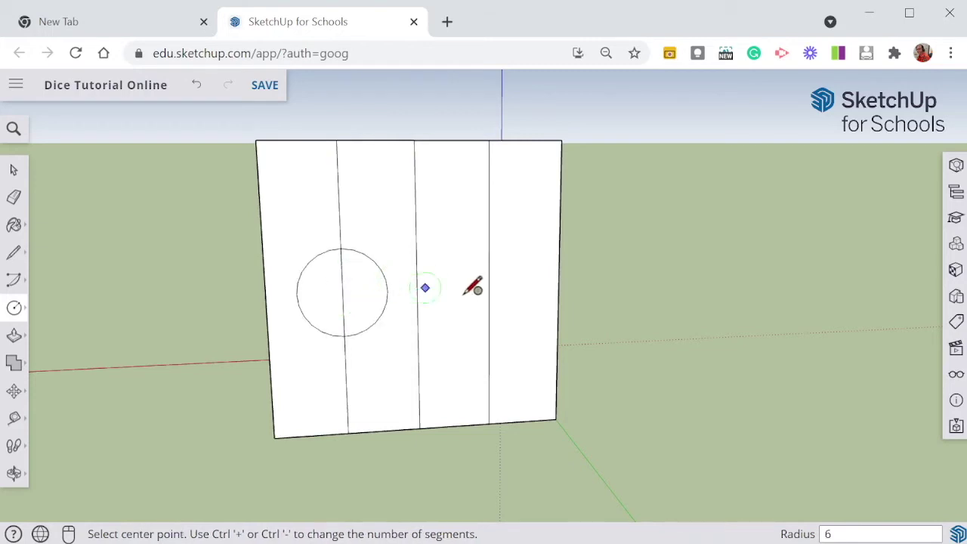
pyautogui.click(488, 288)
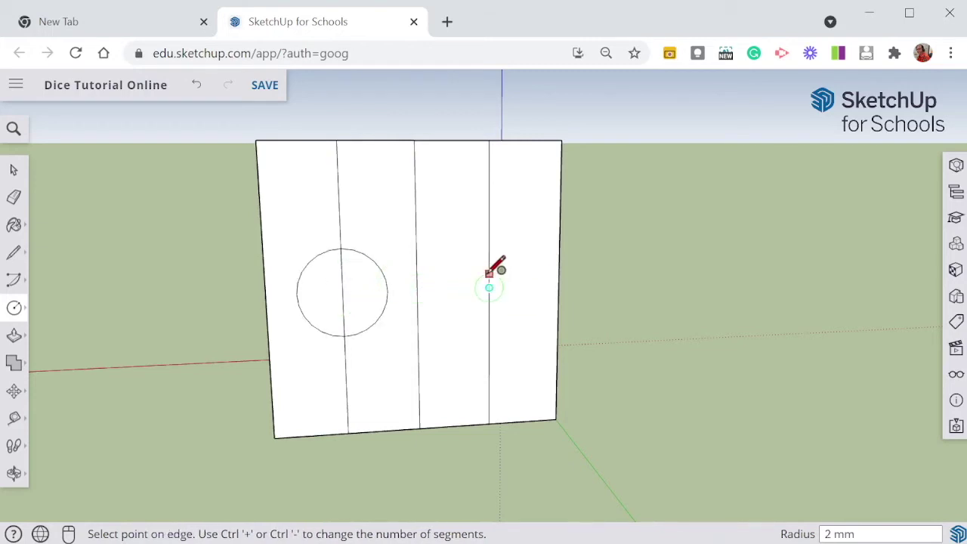
pyautogui.press('Return')
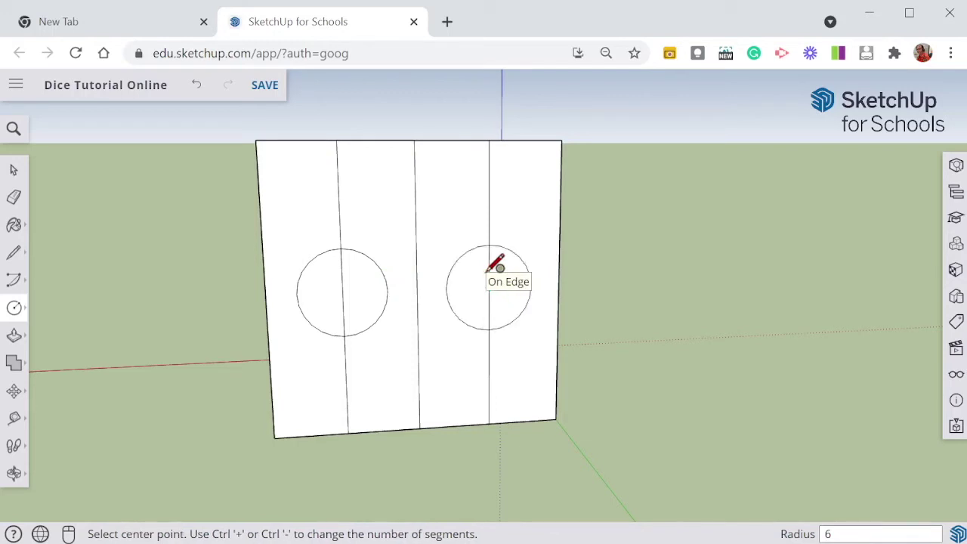
pyautogui.click(339, 195)
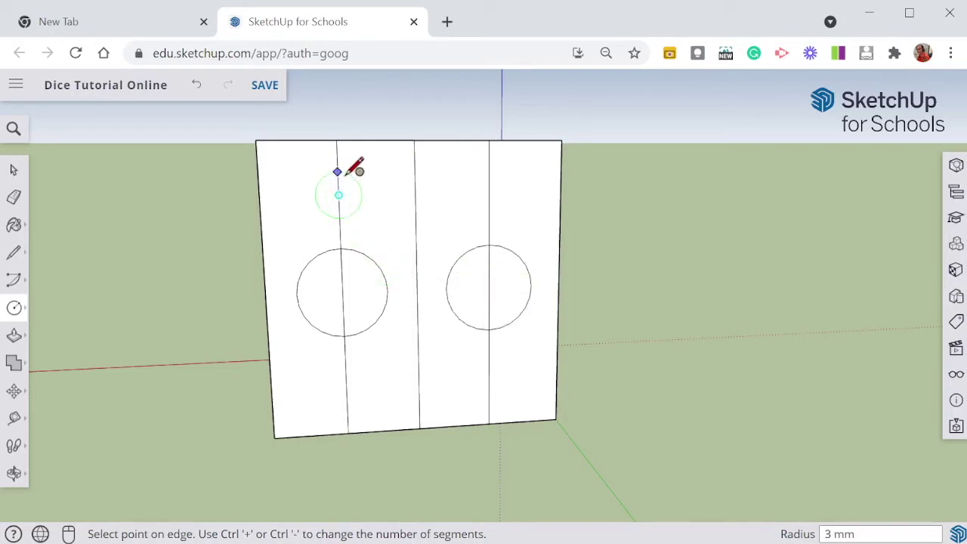
pyautogui.press('Return')
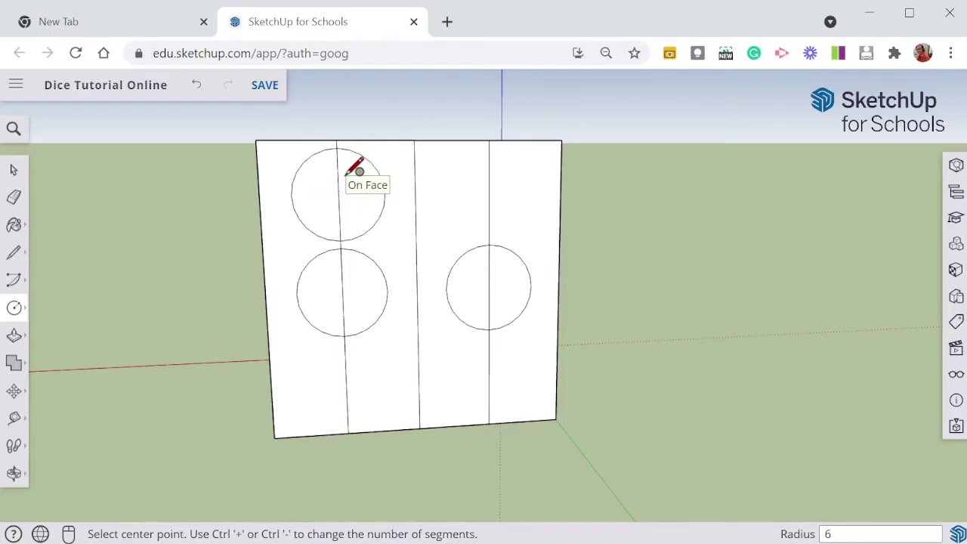
# Step: Add the top-right, lower-right and lower-left circles to complete both columns of three
pyautogui.click(489, 193)
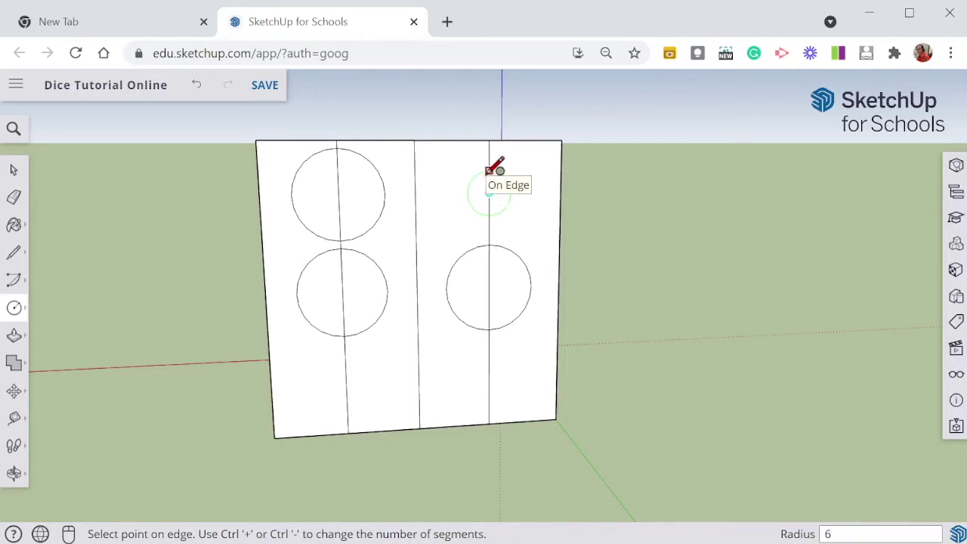
pyautogui.click(493, 168)
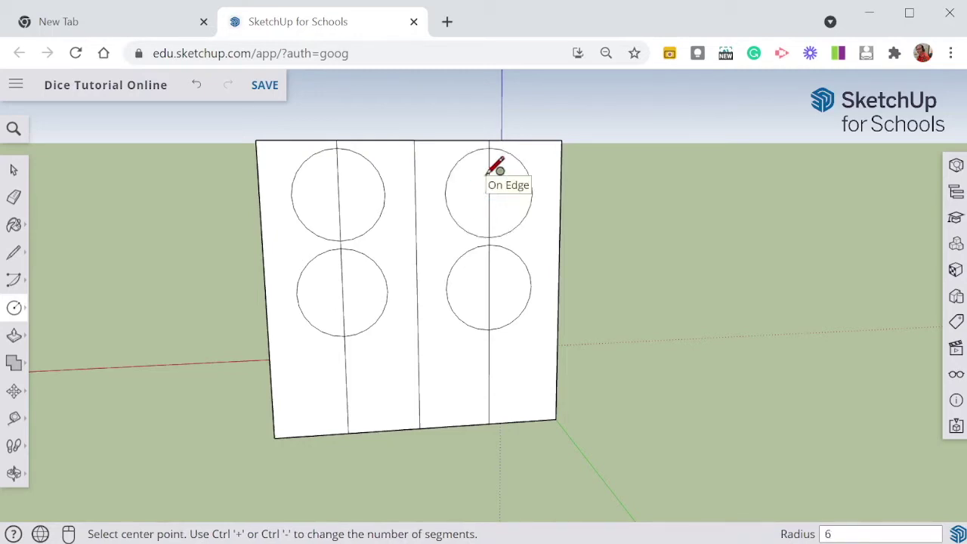
pyautogui.click(489, 375)
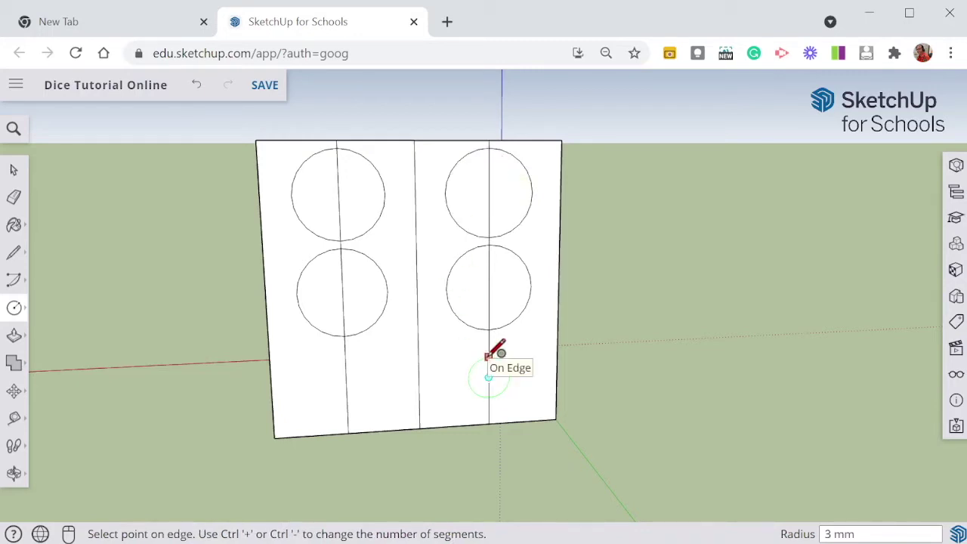
pyautogui.click(490, 351)
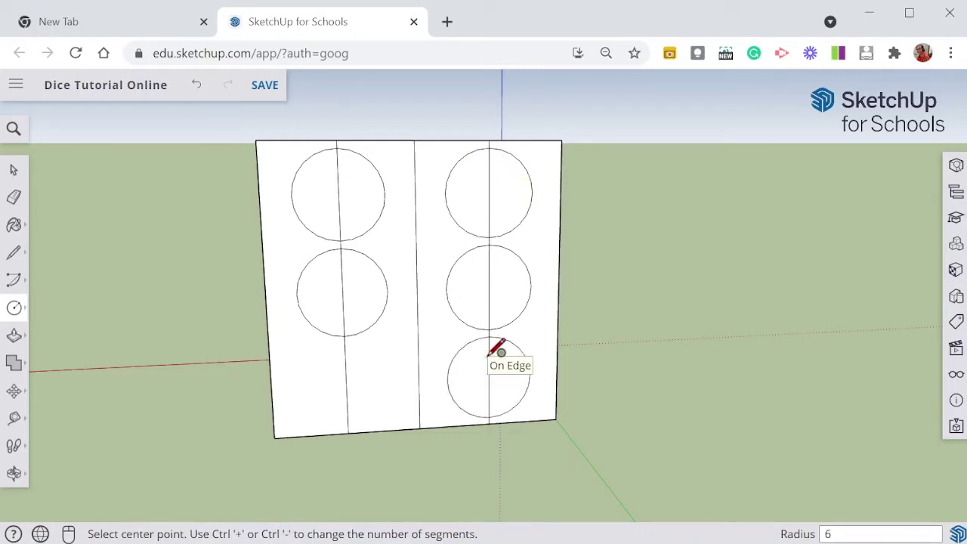
pyautogui.click(346, 385)
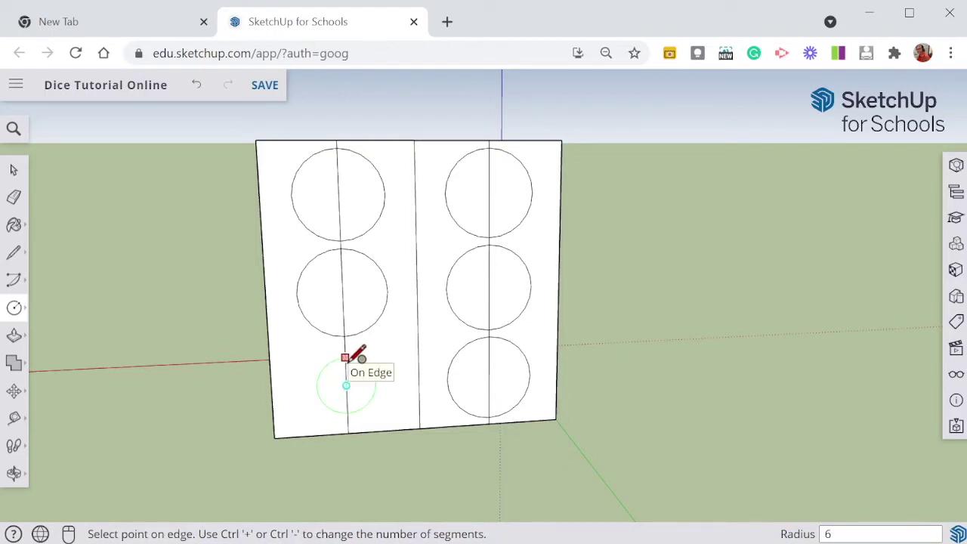
pyautogui.click(357, 355)
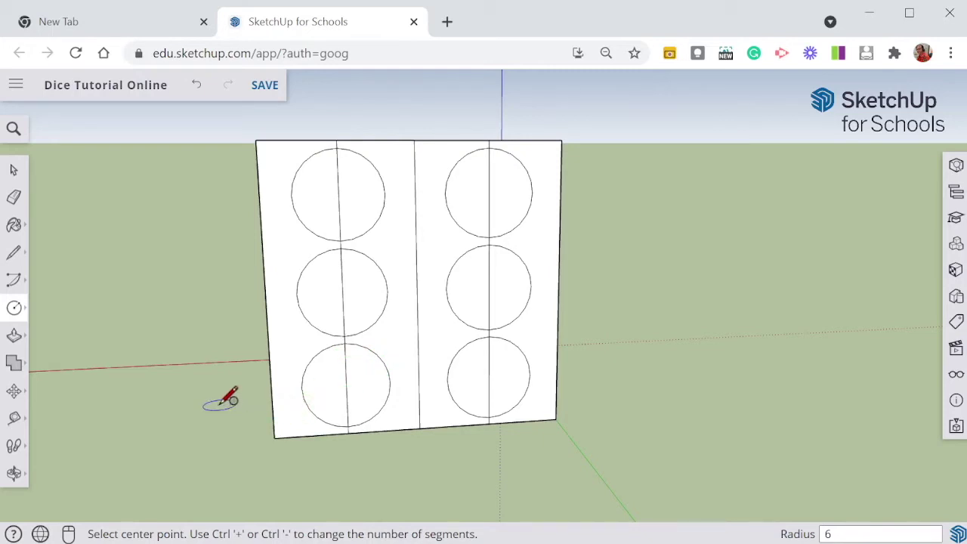
# Step: Erase the left guide line, undoing the two left circles removed by mistake
pyautogui.click(15, 202)
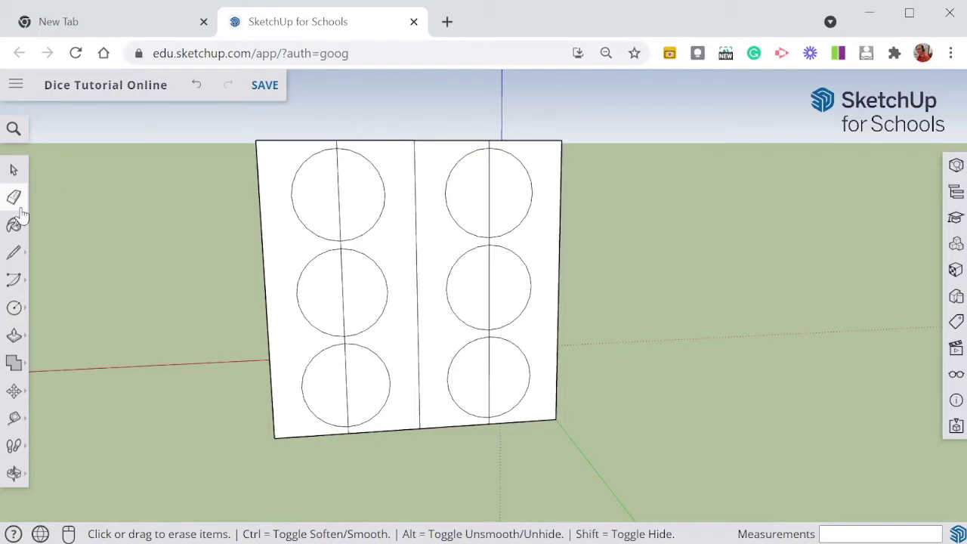
pyautogui.click(339, 154)
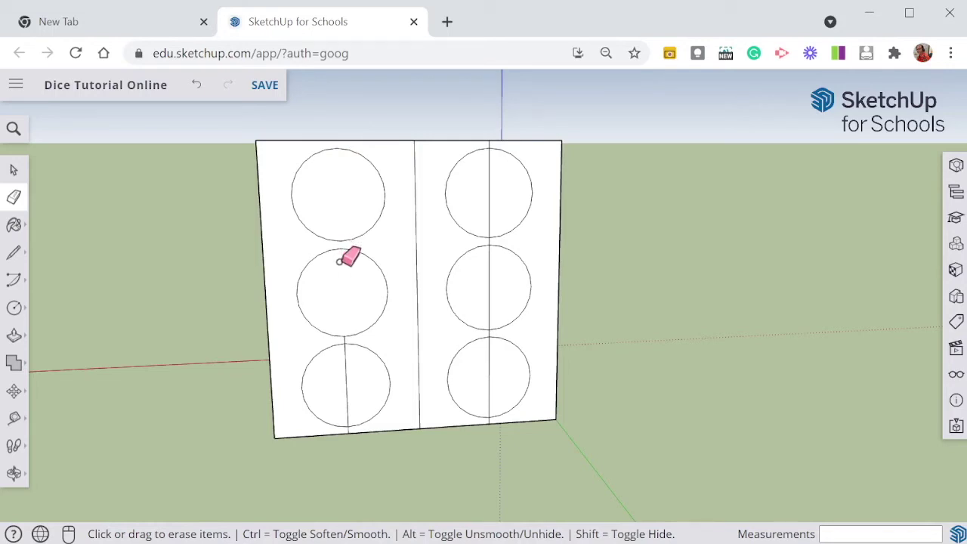
pyautogui.click(345, 380)
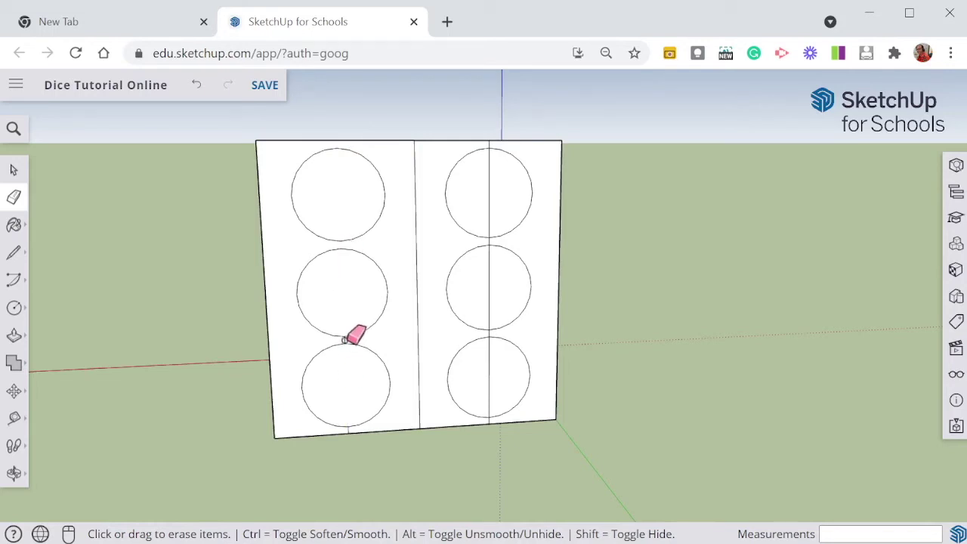
pyautogui.click(344, 337)
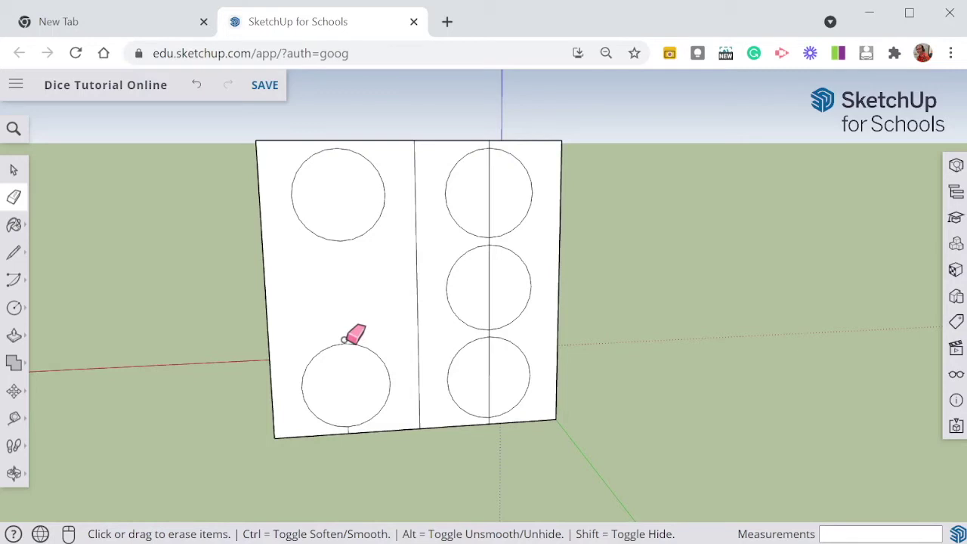
pyautogui.hotkey('ctrl', 'z')
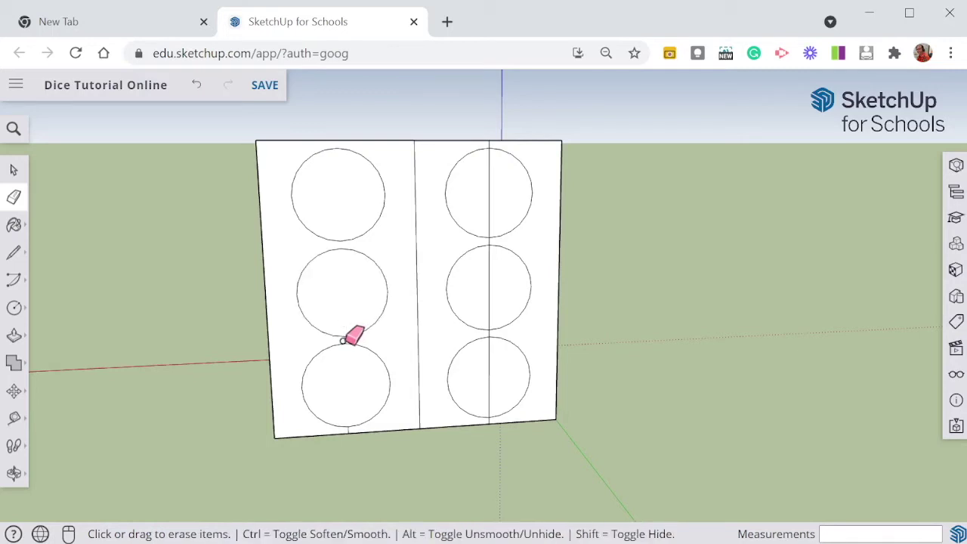
pyautogui.click(346, 429)
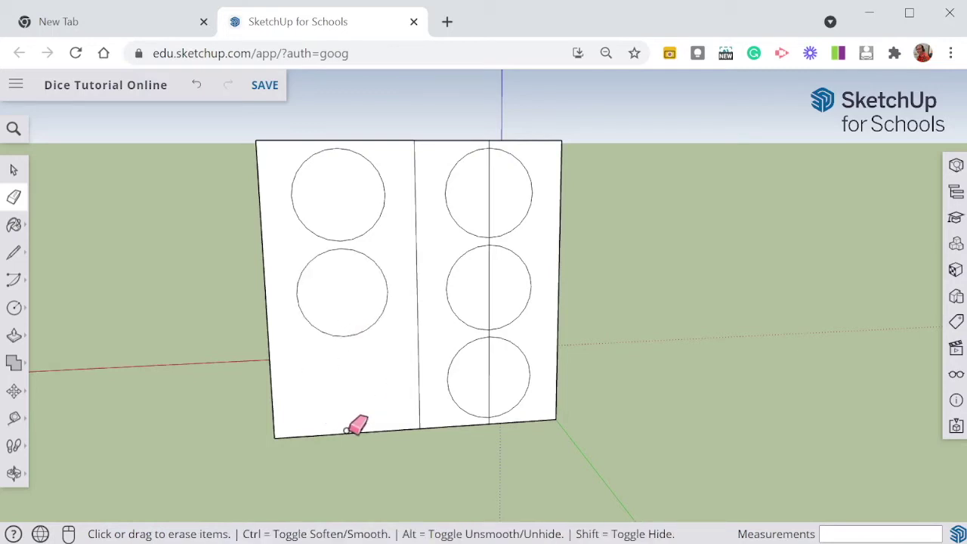
pyautogui.hotkey('ctrl', 'z')
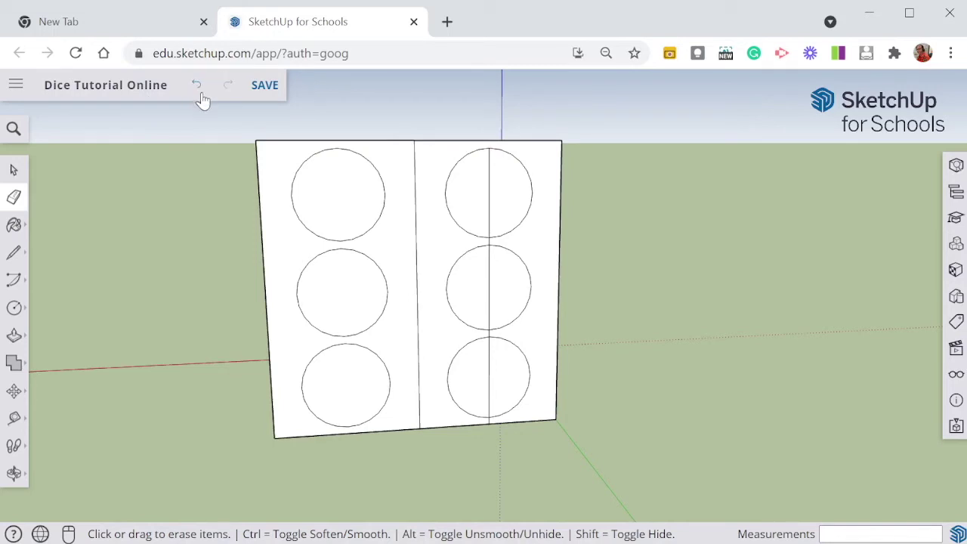
# Step: Erase the right guide line inside the right circles and the central dividing line
pyautogui.click(488, 199)
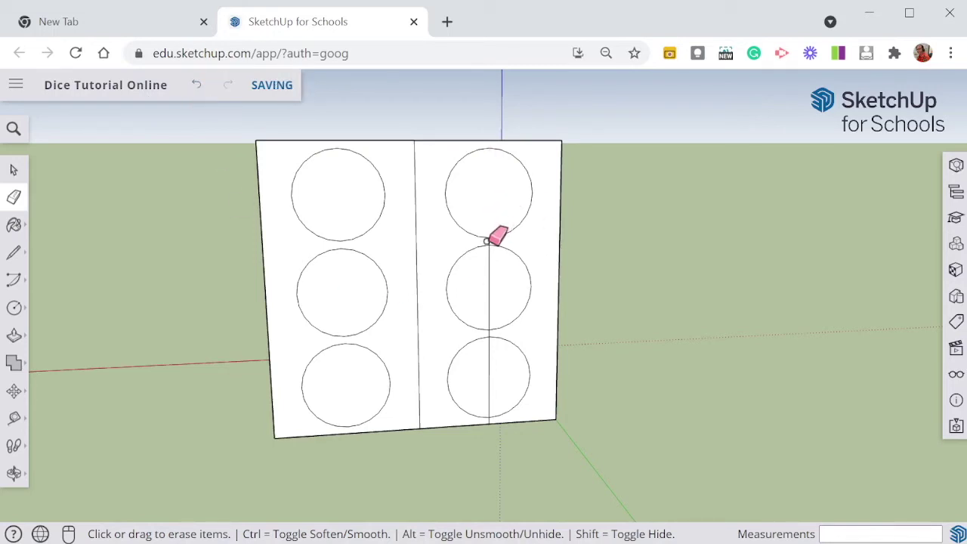
pyautogui.click(489, 283)
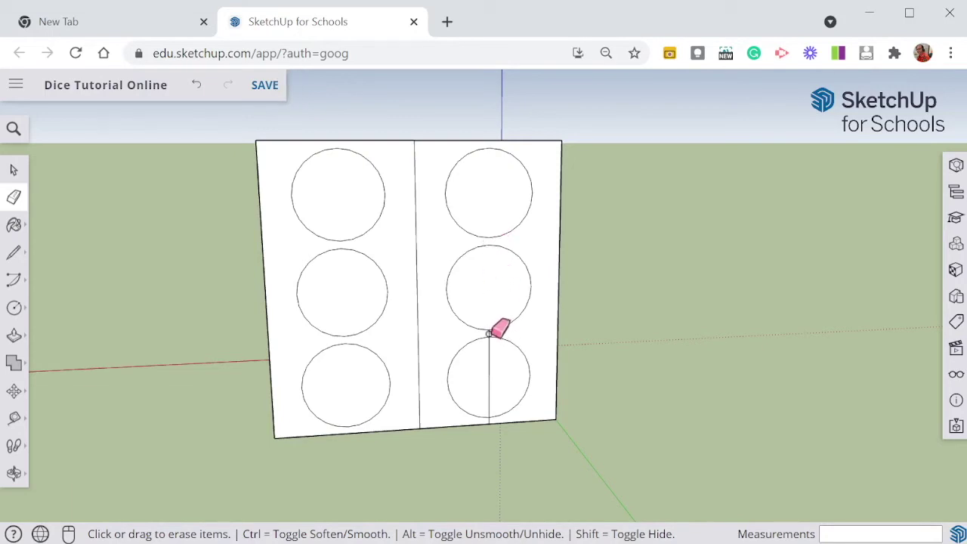
pyautogui.moveTo(489, 333); pyautogui.dragTo(492, 419)
pyautogui.scroll(3, 492, 421)
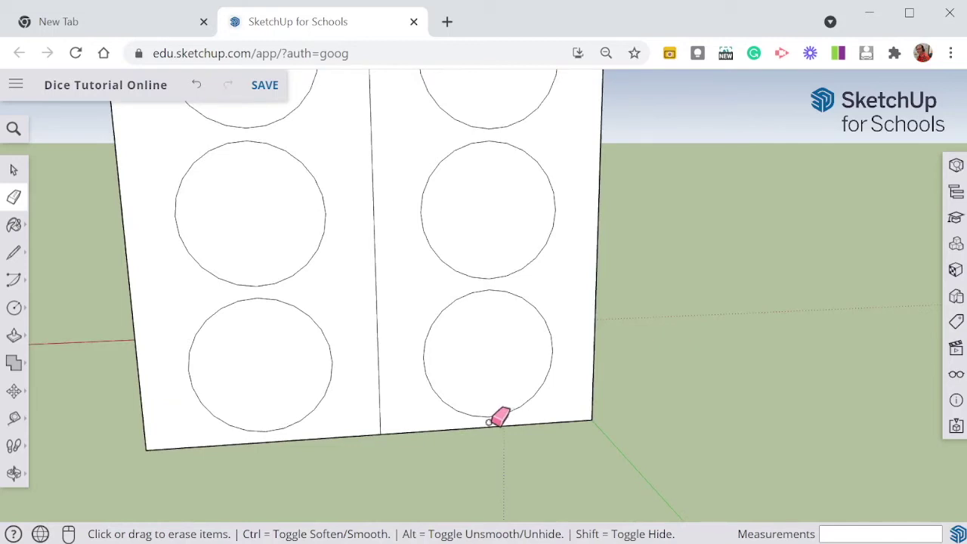
pyautogui.click(376, 330)
pyautogui.scroll(-5, 385, 325)
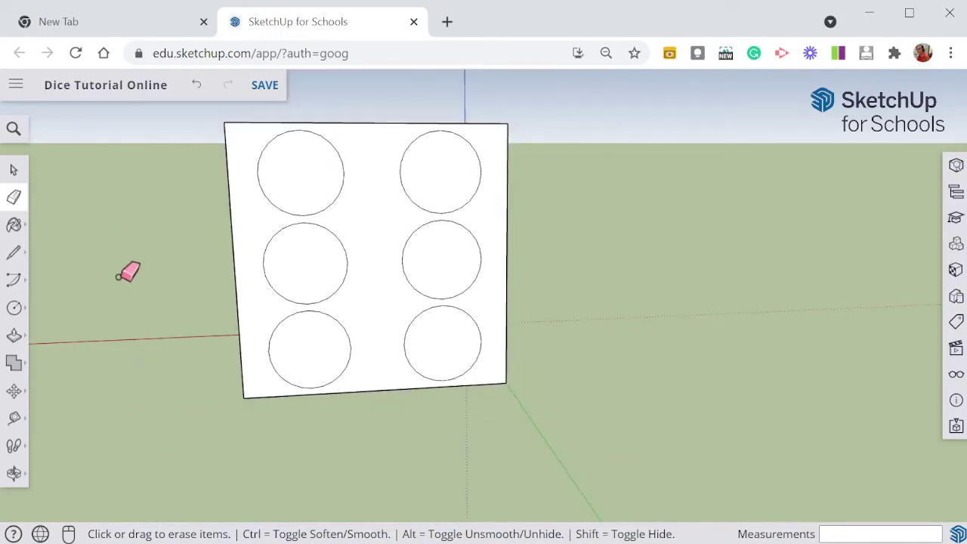
# Step: Push the top-left and top-right circles 2 mm into the cube
pyautogui.moveTo(121, 257)
pyautogui.keyDown('shift'); pyautogui.mouseDown(button='middle')
pyautogui.moveTo(140, 344)
pyautogui.moveTo(168, 341)
pyautogui.mouseUp(button='middle'); pyautogui.keyUp('shift')
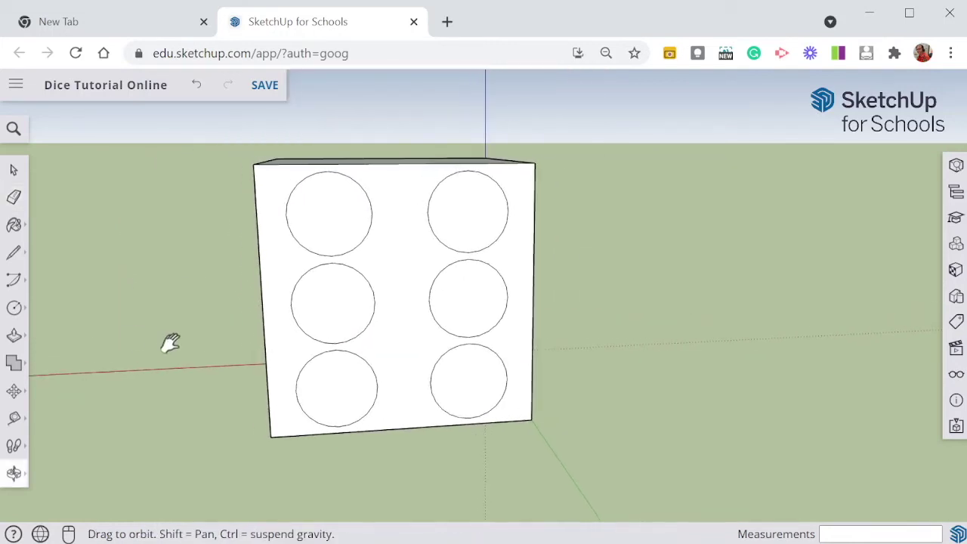
pyautogui.click(14, 334)
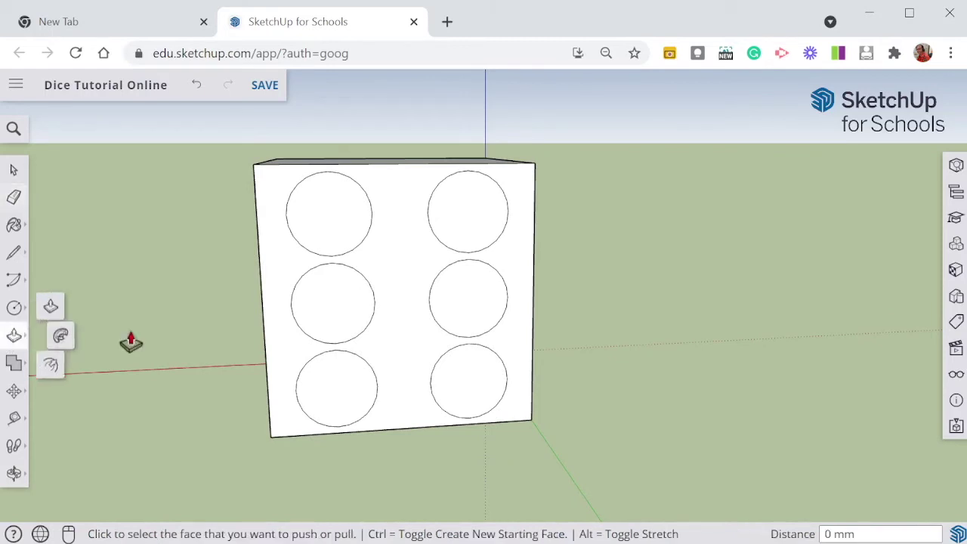
pyautogui.click(318, 221)
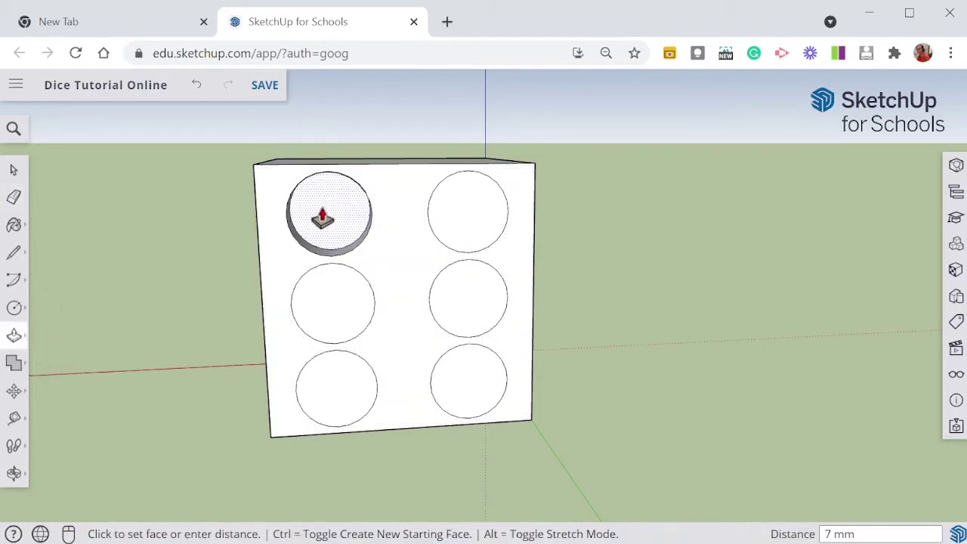
pyautogui.press('Return')
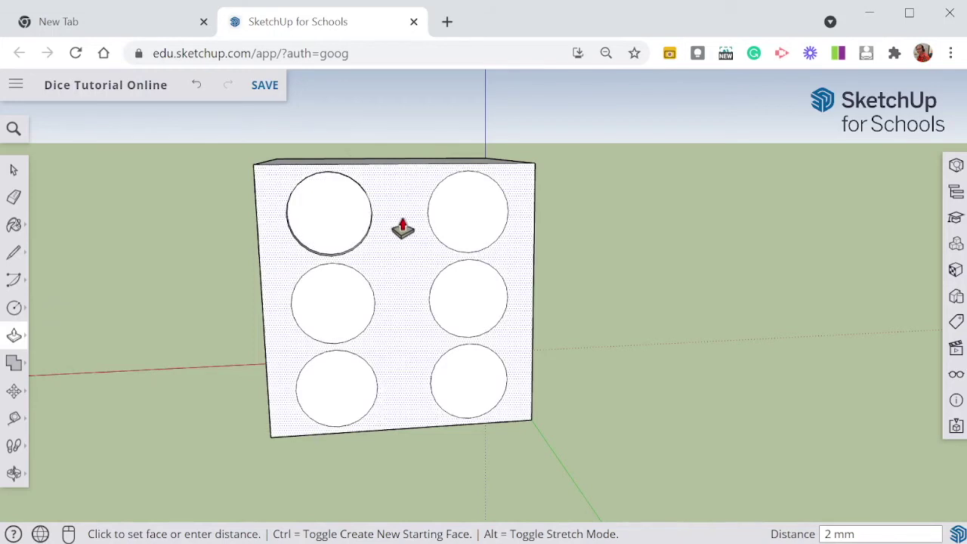
pyautogui.click(468, 215)
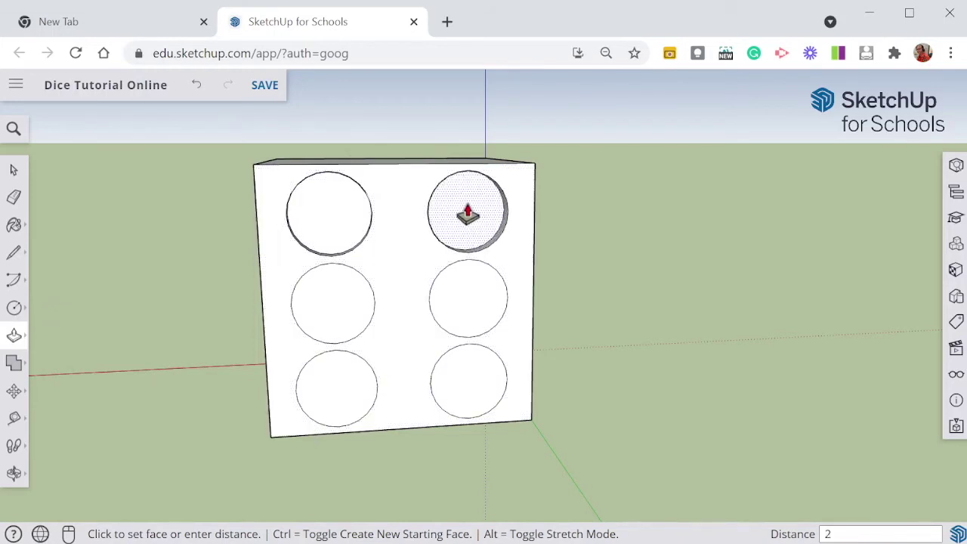
pyautogui.write('2')
pyautogui.press('Return')
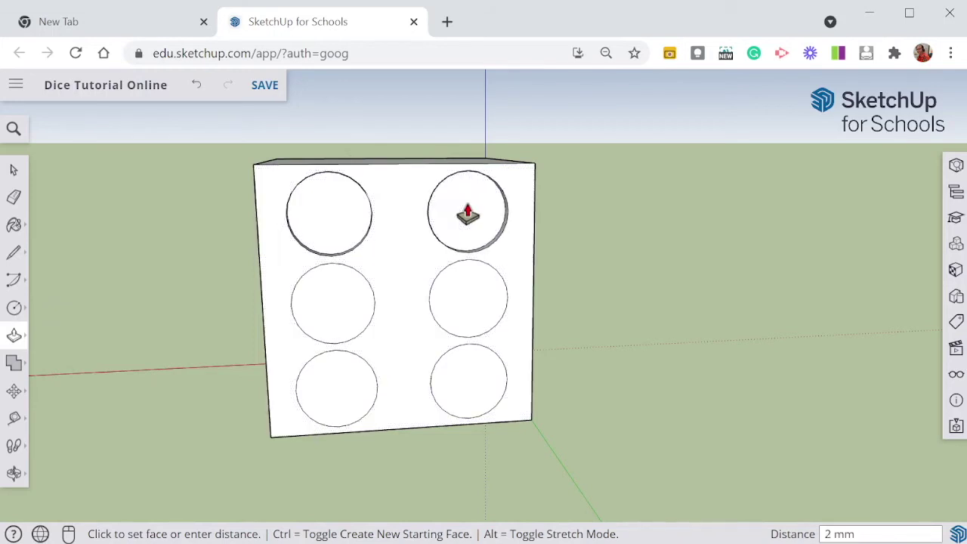
# Step: Sink the middle and bottom circles of both columns 2 mm each
pyautogui.click(458, 311)
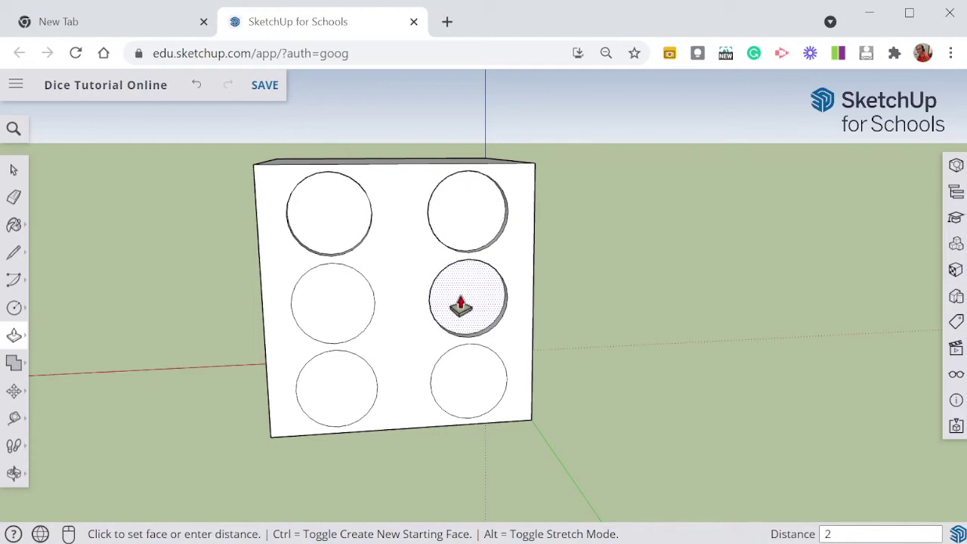
pyautogui.write('2')
pyautogui.press('Return')
pyautogui.click(333, 315)
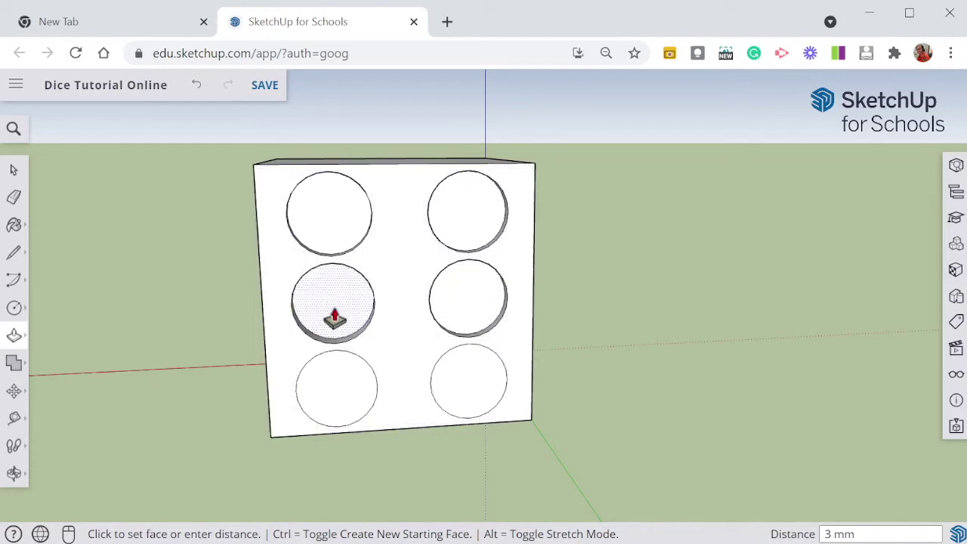
pyautogui.press('Return')
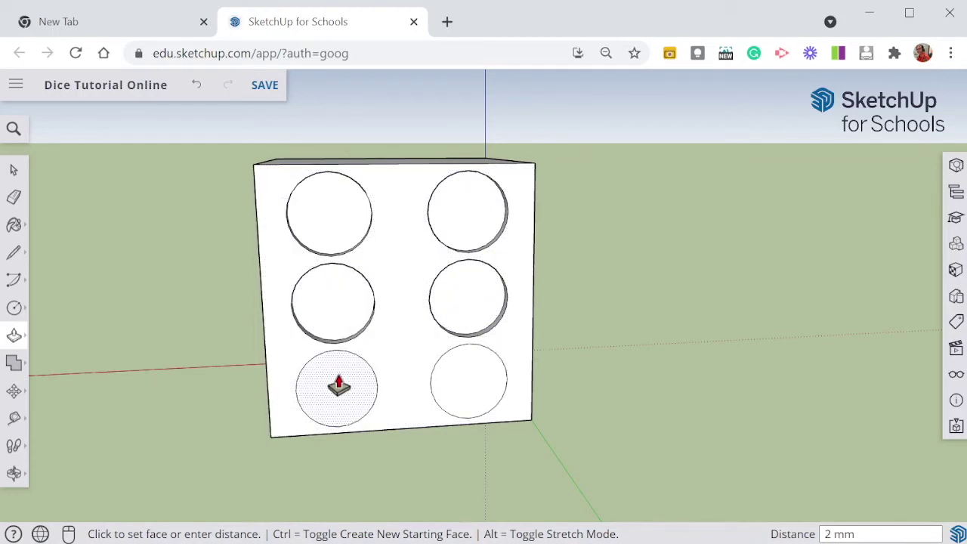
pyautogui.click(336, 384)
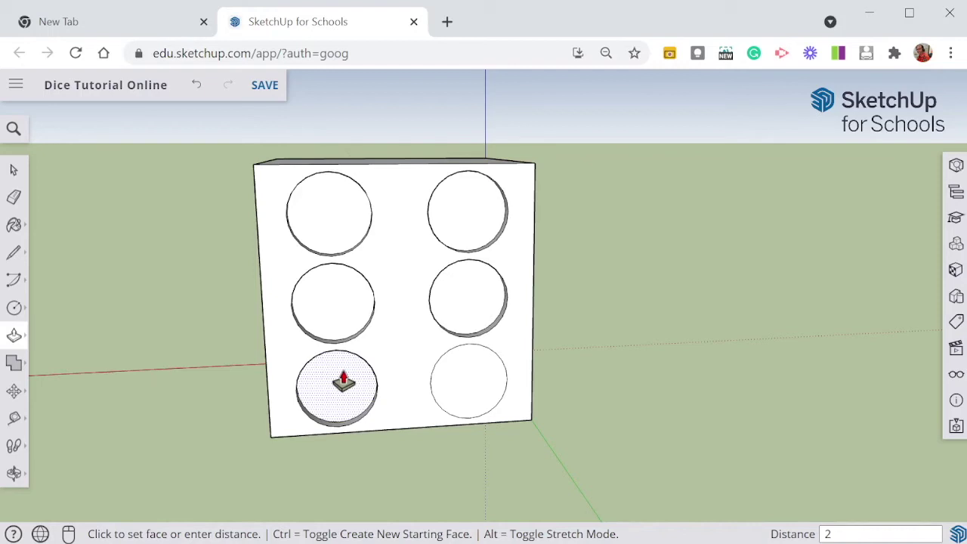
pyautogui.press('Return')
pyautogui.click(452, 384)
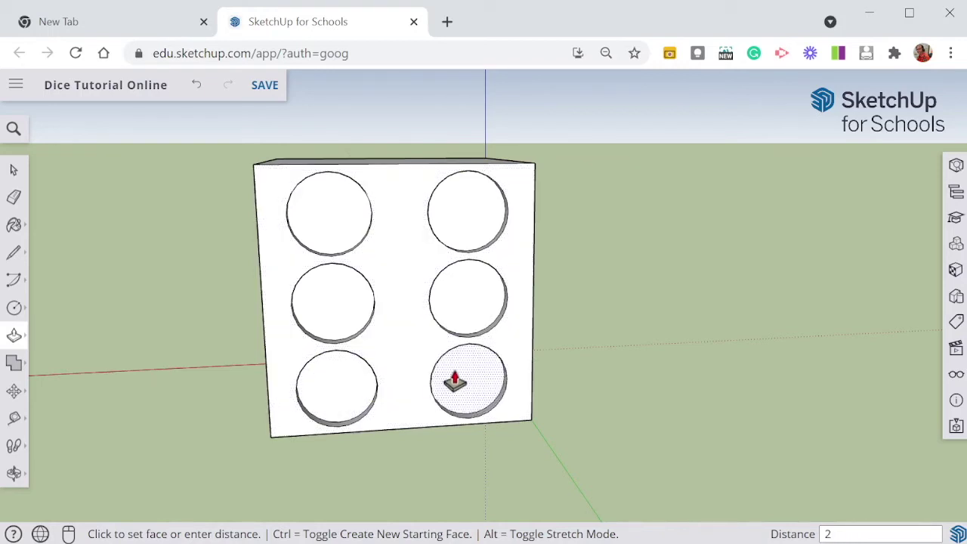
pyautogui.press('Return')
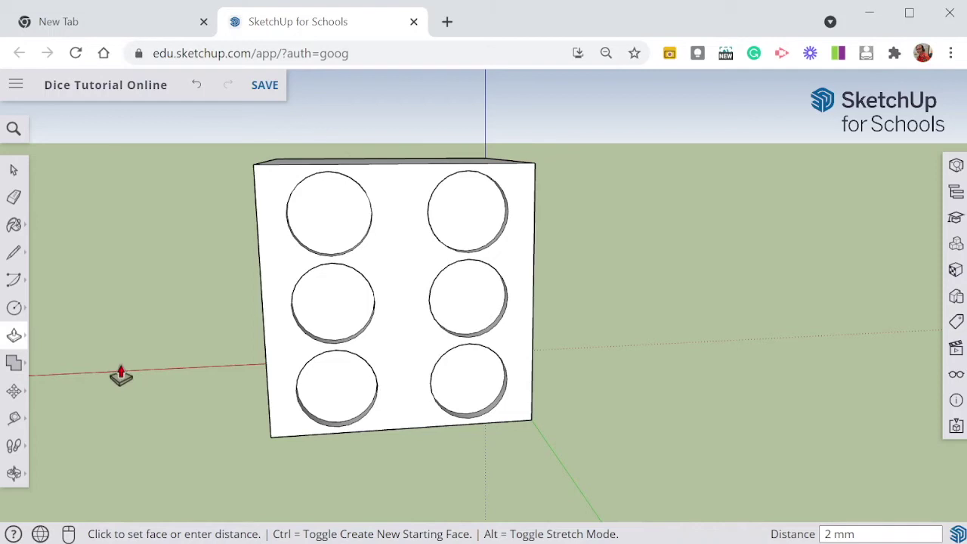
# Step: Orbit around the die to bring its plain face into view
pyautogui.press('o')
pyautogui.moveTo(114, 360); pyautogui.dragTo(562, 335)
pyautogui.press('p')
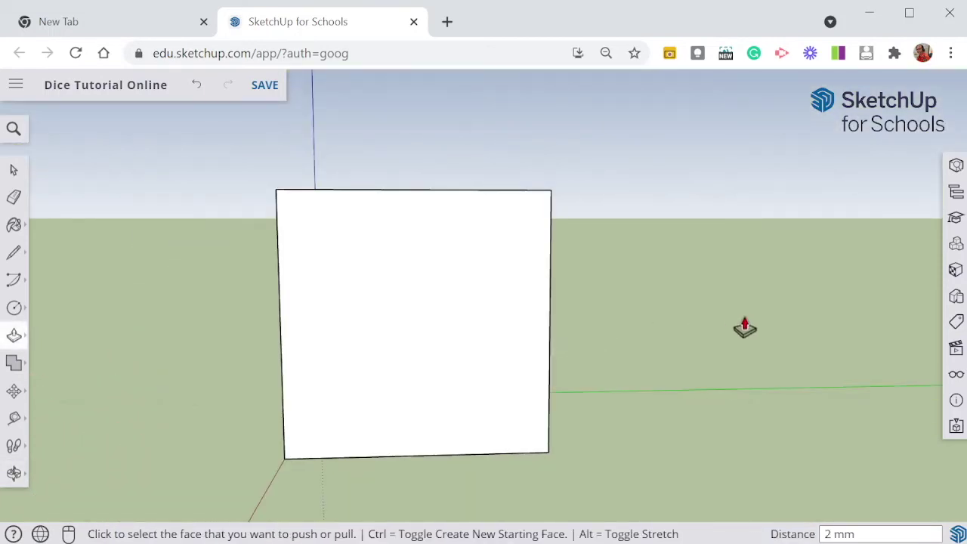
pyautogui.press('o')
pyautogui.moveTo(744, 327); pyautogui.dragTo(647, 352)
pyautogui.press('p')
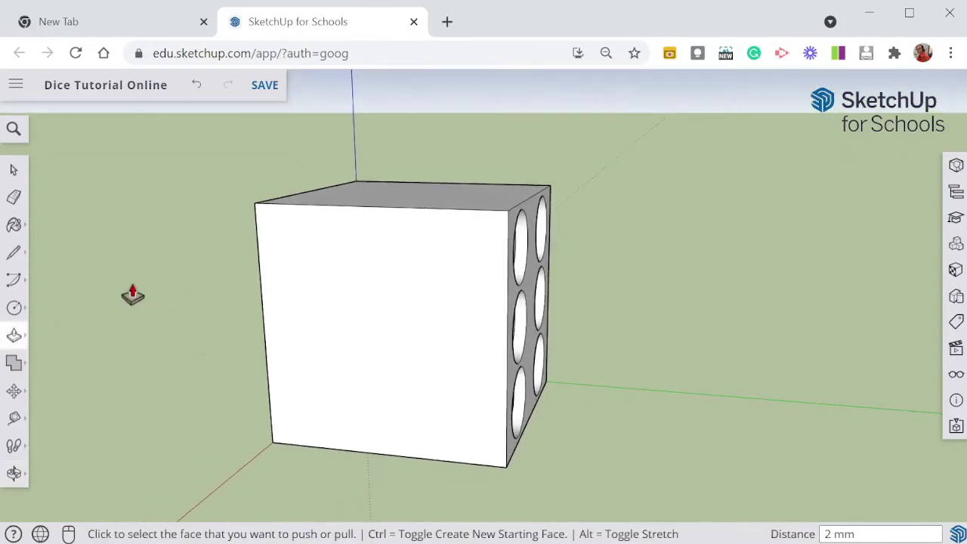
# Step: Draw a corner-to-corner diagonal and a vertical line between the top and bottom edge midpoints
pyautogui.click(16, 254)
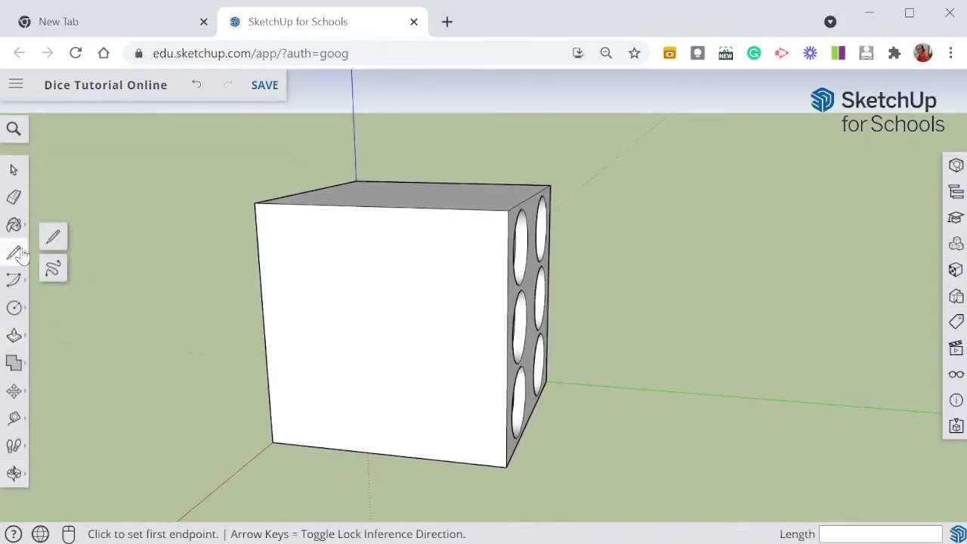
pyautogui.click(272, 442)
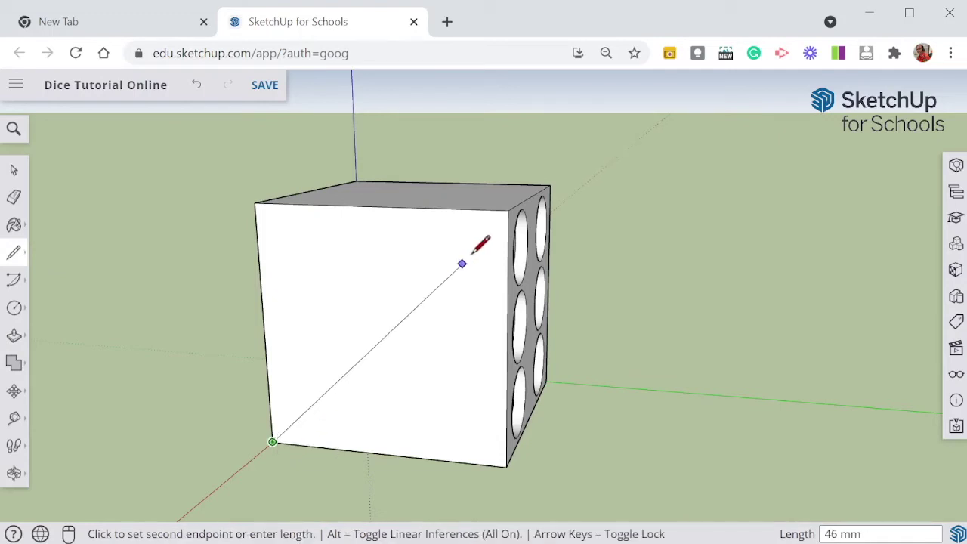
pyautogui.click(507, 212)
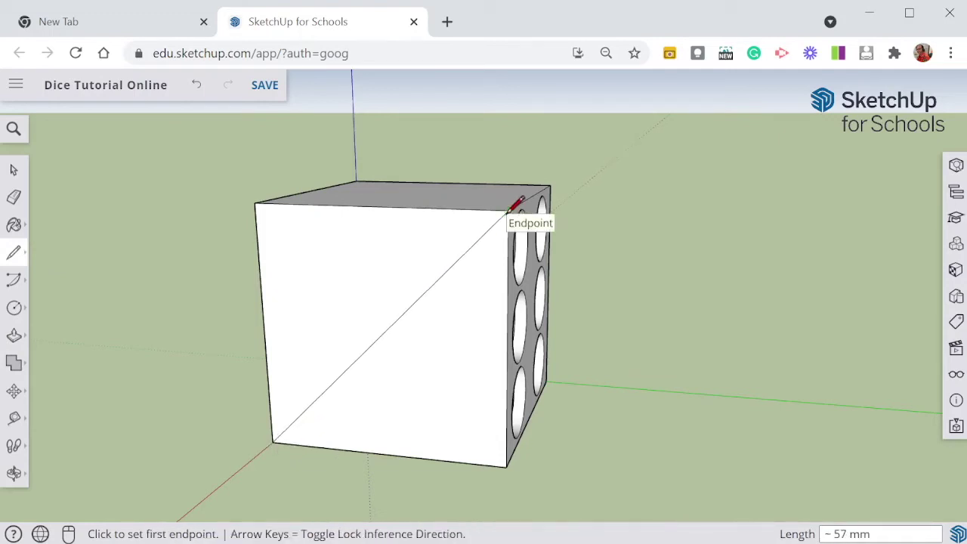
pyautogui.click(376, 205)
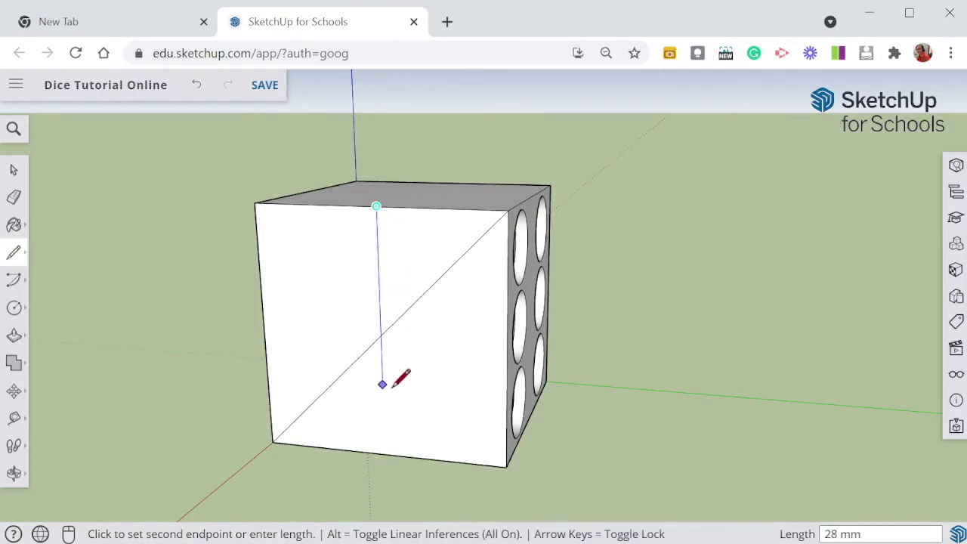
pyautogui.click(385, 453)
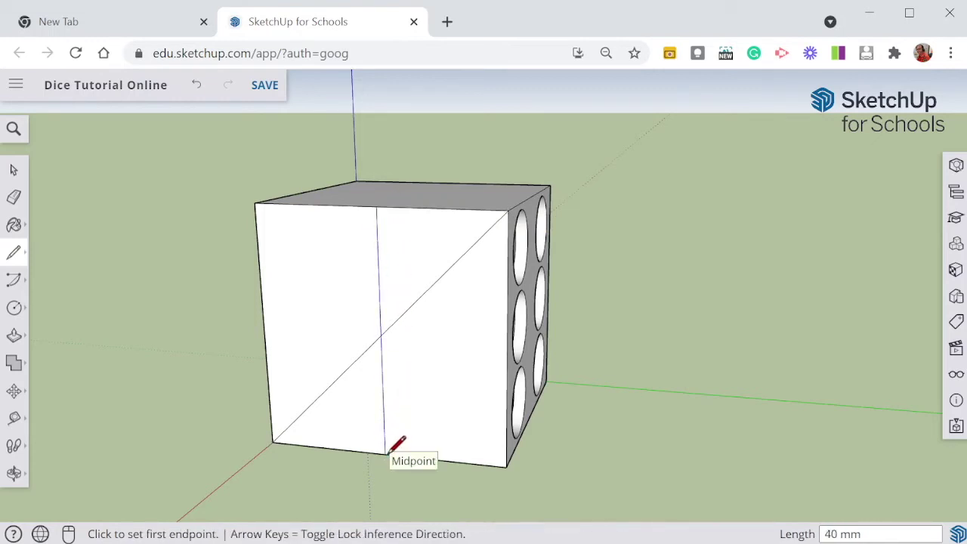
pyautogui.click(14, 309)
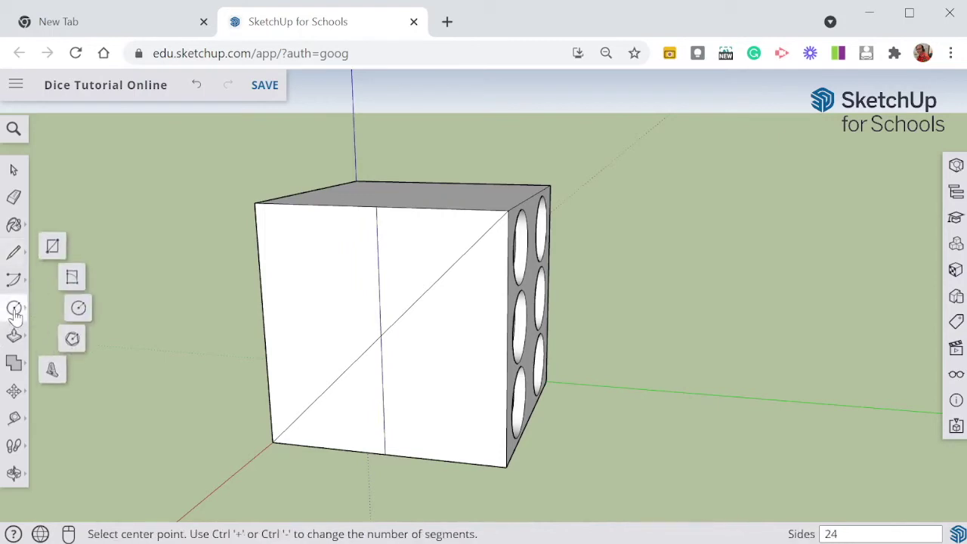
# Step: Draw two 6 mm-radius dot circles on the upper and lower parts of the diagonal
pyautogui.click(451, 269)
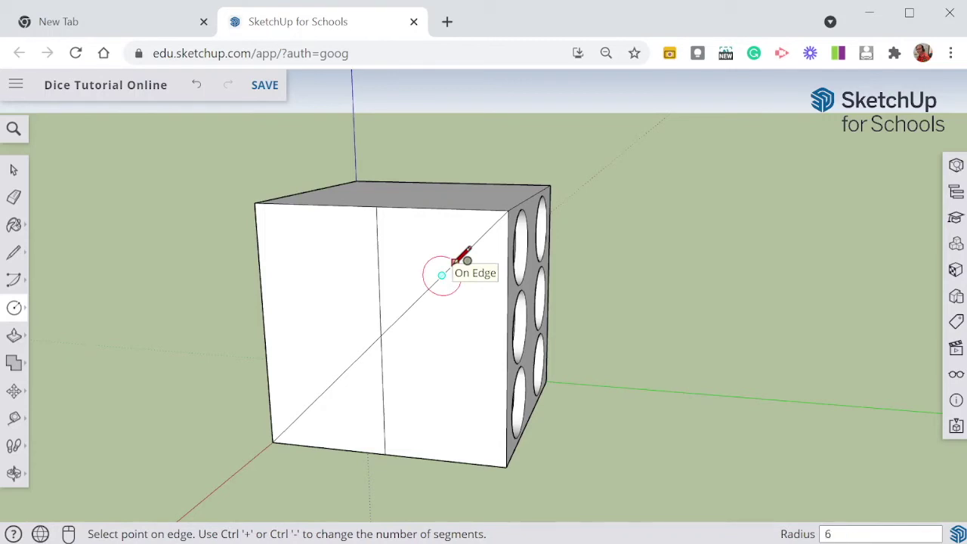
pyautogui.click(469, 247)
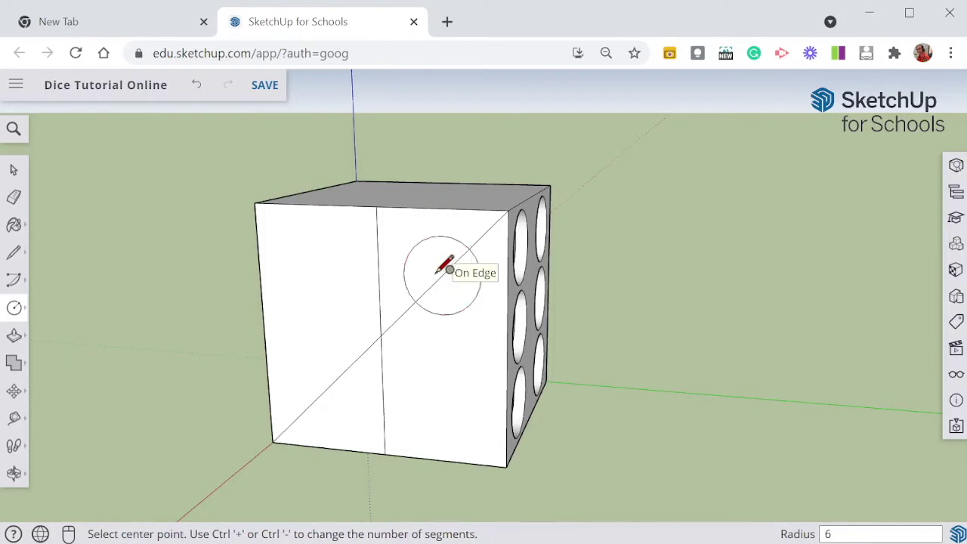
pyautogui.click(353, 371)
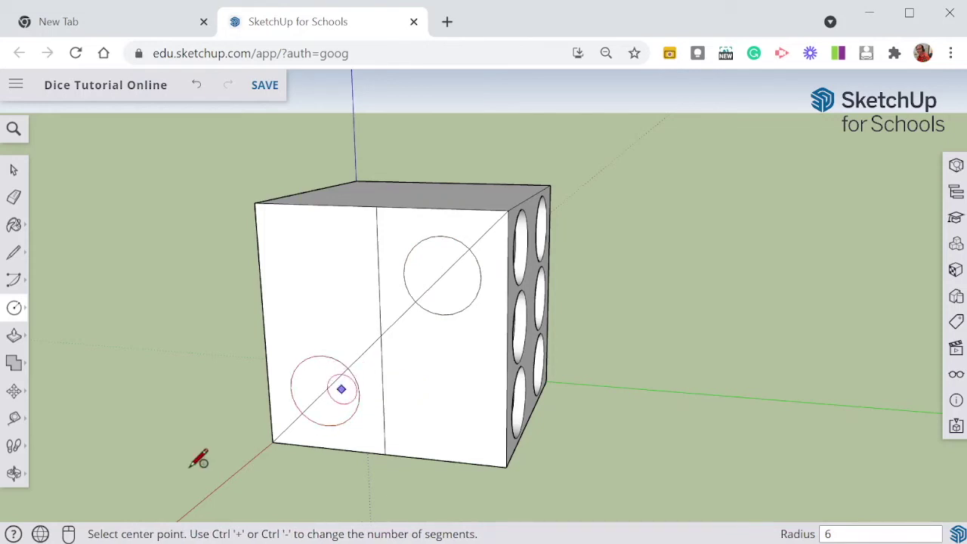
# Step: Erase the vertical guide and all diagonal pieces around the two circles
pyautogui.click(14, 197)
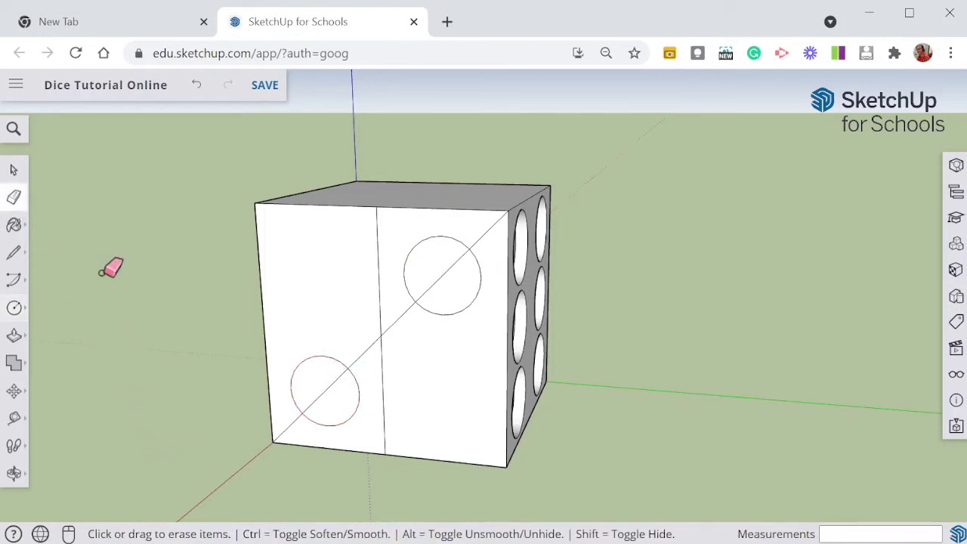
pyautogui.click(380, 290)
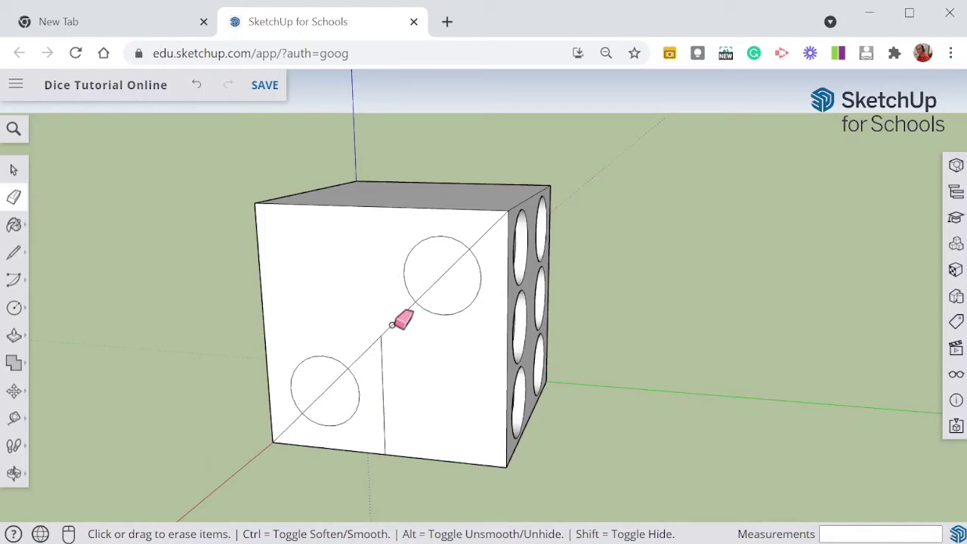
pyautogui.click(390, 326)
pyautogui.click(381, 344)
pyautogui.click(374, 345)
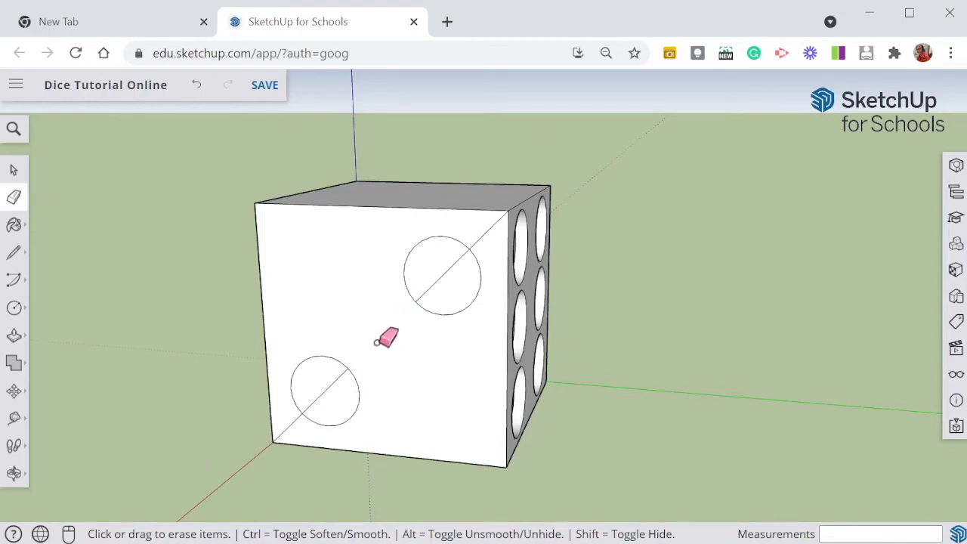
pyautogui.click(446, 275)
pyautogui.click(483, 236)
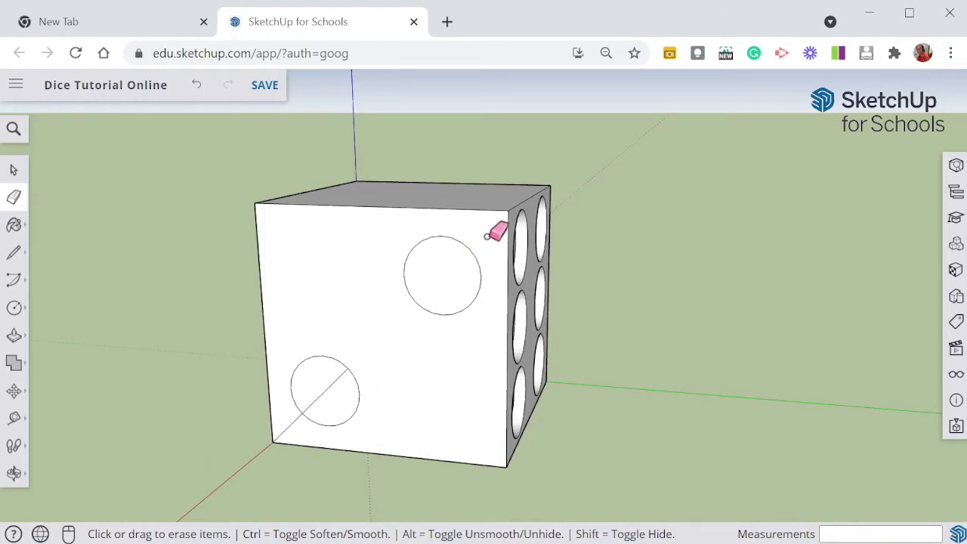
pyautogui.click(291, 423)
# Step: Sink both circles 2 mm into the die and turn to the next blank face
pyautogui.click(15, 340)
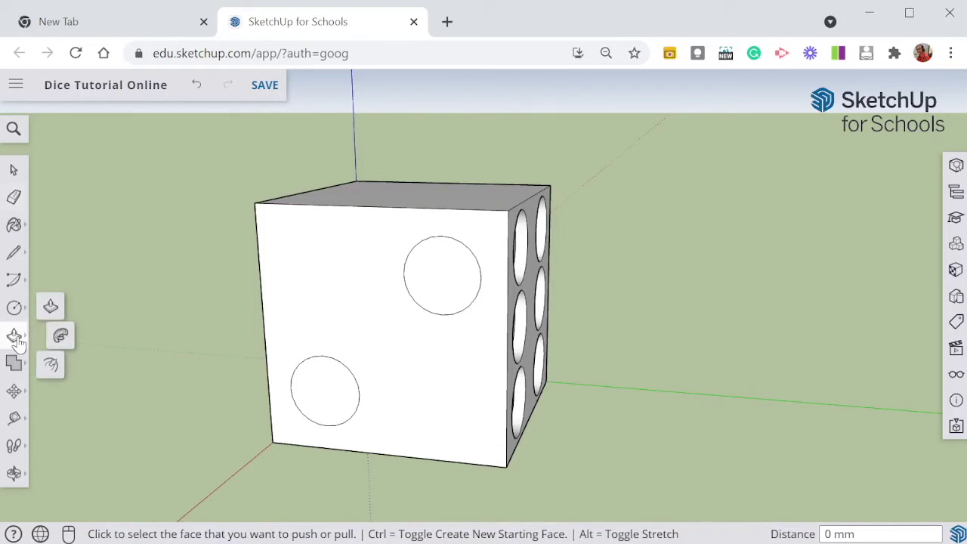
pyautogui.click(330, 388)
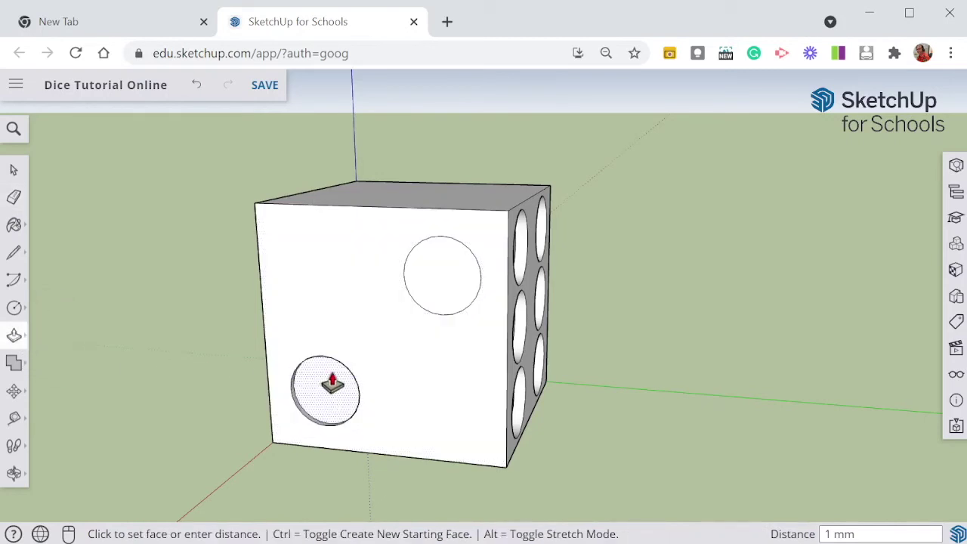
pyautogui.click(329, 387)
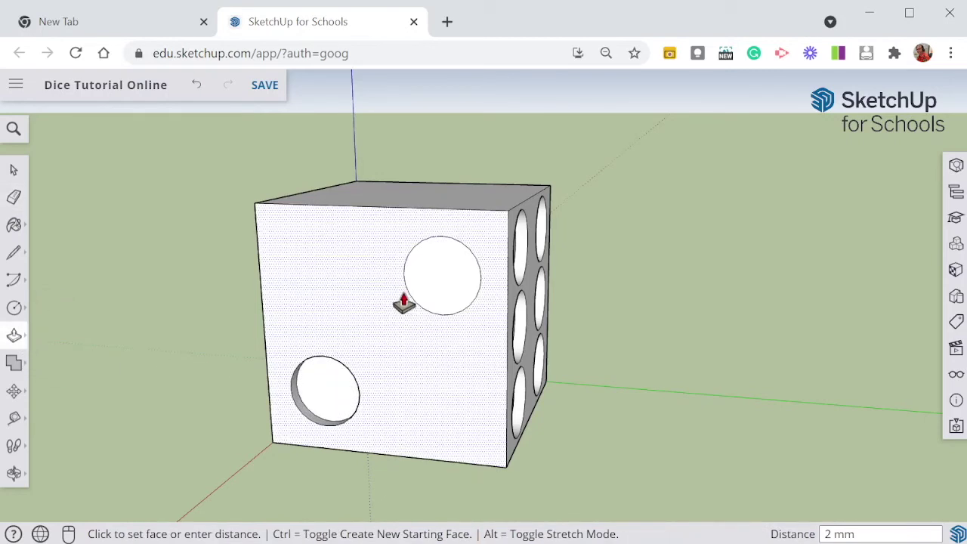
pyautogui.click(425, 273)
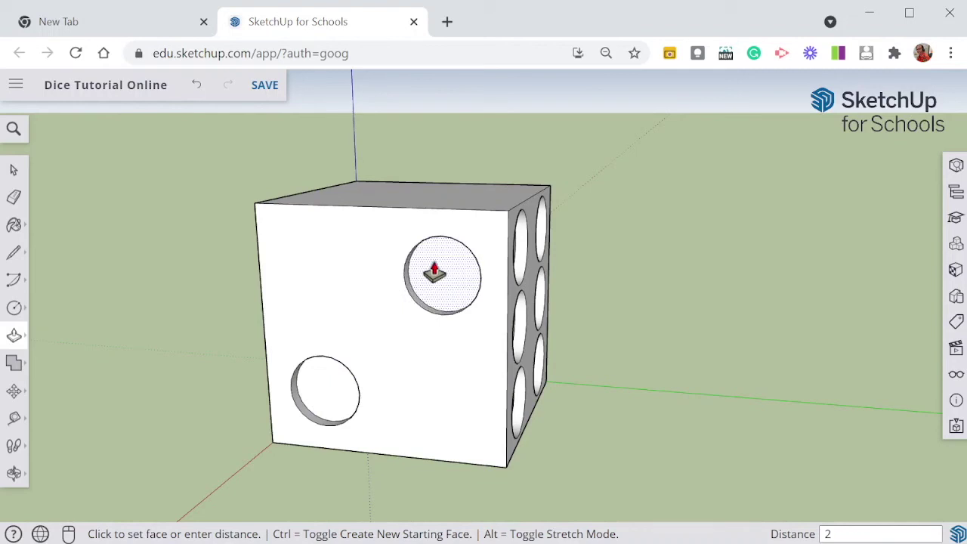
pyautogui.press('Return')
pyautogui.moveTo(790, 358)
pyautogui.mouseDown(button='middle')
pyautogui.moveTo(749, 382)
pyautogui.moveTo(572, 423)
pyautogui.moveTo(339, 405)
pyautogui.moveTo(199, 361)
pyautogui.moveTo(821, 398)
pyautogui.moveTo(615, 404)
pyautogui.moveTo(345, 352)
pyautogui.moveTo(360, 380)
pyautogui.moveTo(494, 380)
pyautogui.moveTo(433, 358)
pyautogui.mouseUp(button='middle')
# Step: Draw two corner-to-corner diagonals forming an X on the blank face
pyautogui.press('l')
pyautogui.click(637, 487)
pyautogui.click(364, 193)
pyautogui.click(644, 193)
pyautogui.click(368, 458)
# Step: Draw 6 mm-radius dot circles at the diagonals' crossing and along their arms
pyautogui.click(13, 307)
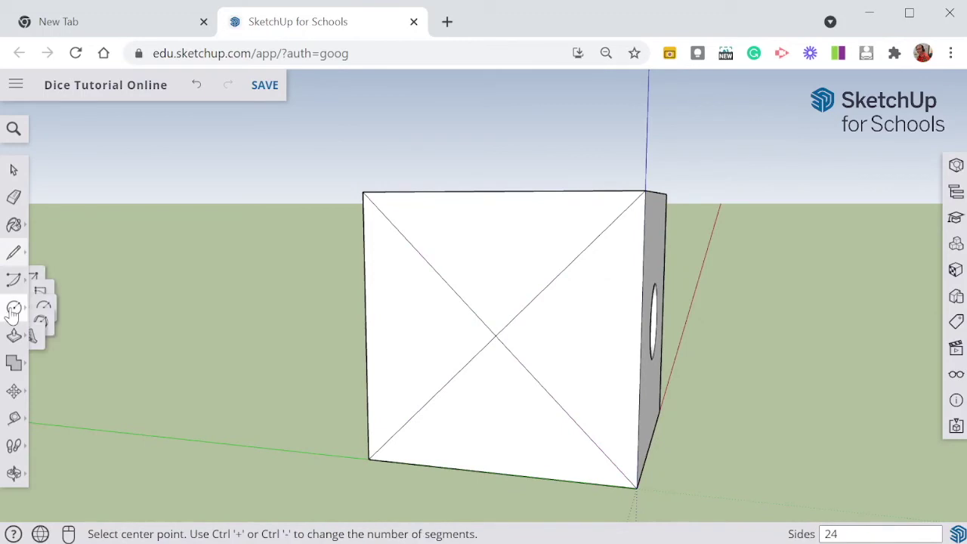
pyautogui.click(495, 334)
pyautogui.write('6')
pyautogui.press('Return')
pyautogui.click(415, 247)
pyautogui.write('6')
pyautogui.press('Return')
pyautogui.click(586, 250)
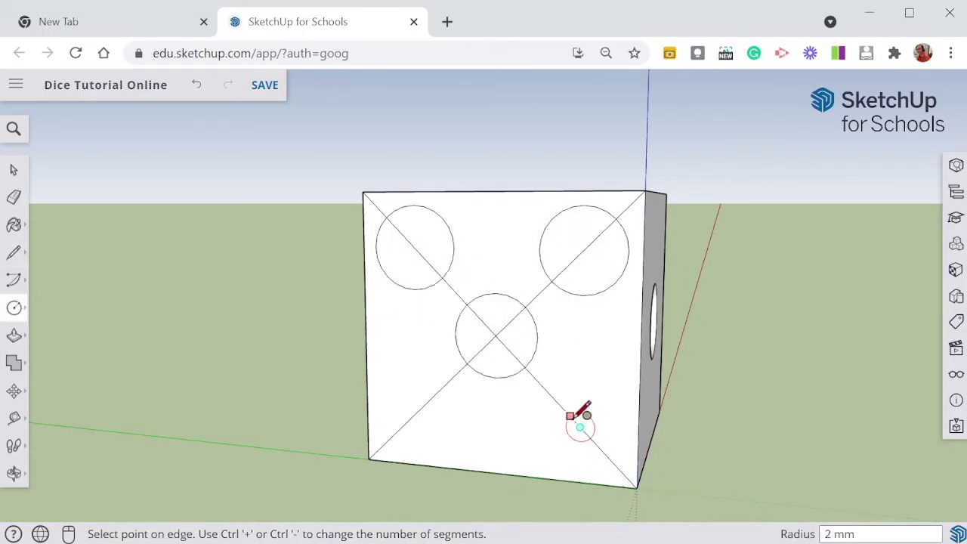
pyautogui.write('6')
pyautogui.press('Return')
pyautogui.click(410, 405)
pyautogui.write('6')
pyautogui.press('Return')
# Step: Select and delete the diagonal guide lines
pyautogui.press('space')
pyautogui.moveTo(432, 395); pyautogui.dragTo(395, 204, button='middle')
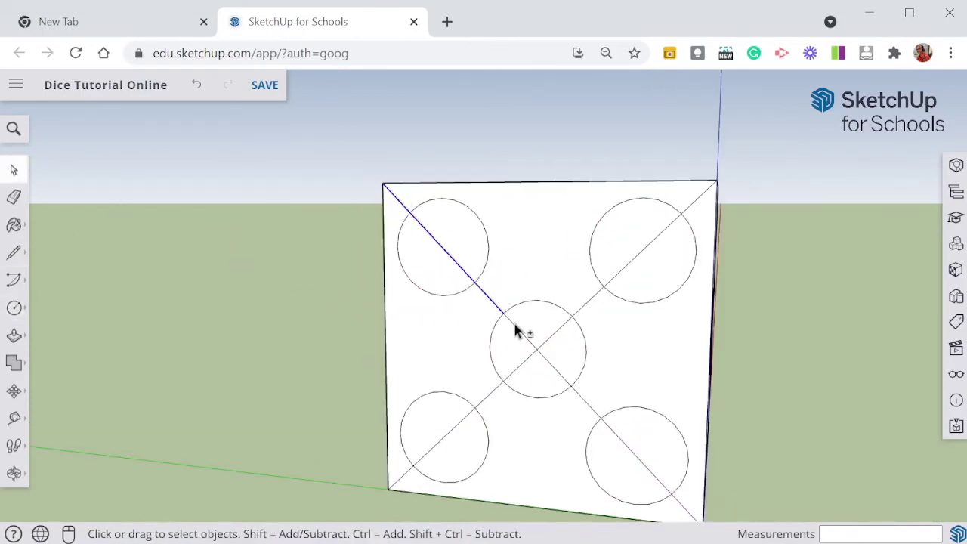
pyautogui.press('Delete')
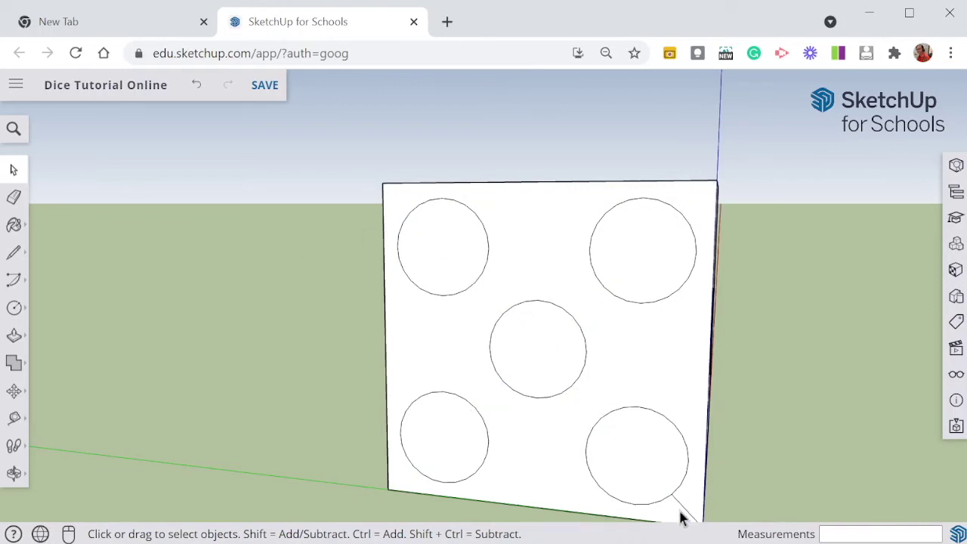
# Step: Sink all five dots 2 mm into the face
pyautogui.press('p')
pyautogui.doubleClick(464, 263)
pyautogui.doubleClick(621, 248)
pyautogui.doubleClick(544, 351)
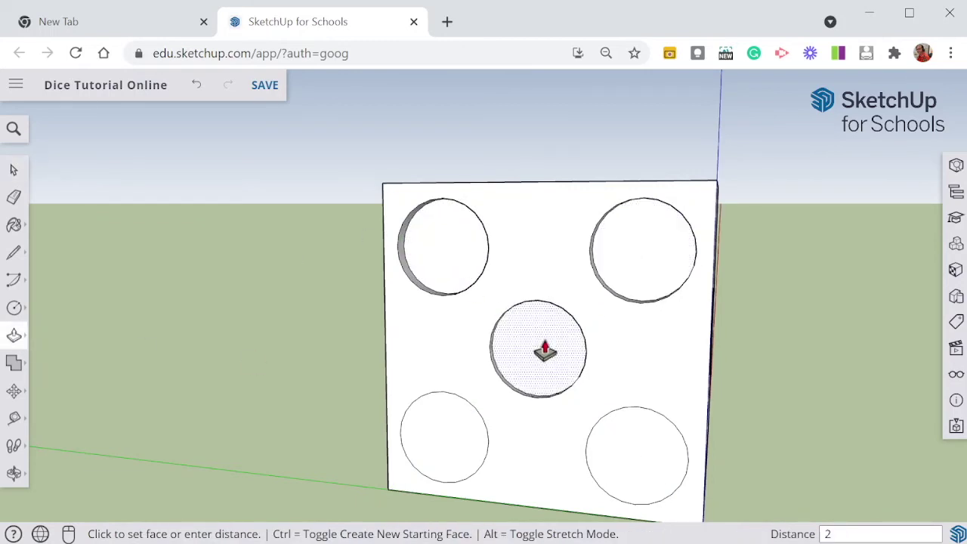
pyautogui.doubleClick(642, 445)
pyautogui.doubleClick(453, 453)
# Step: On the next blank face, draw a diagonal and three dot circles along it
pyautogui.moveTo(454, 449)
pyautogui.mouseDown(button='middle')
pyautogui.moveTo(267, 327)
pyautogui.moveTo(298, 326)
pyautogui.mouseUp(button='middle')
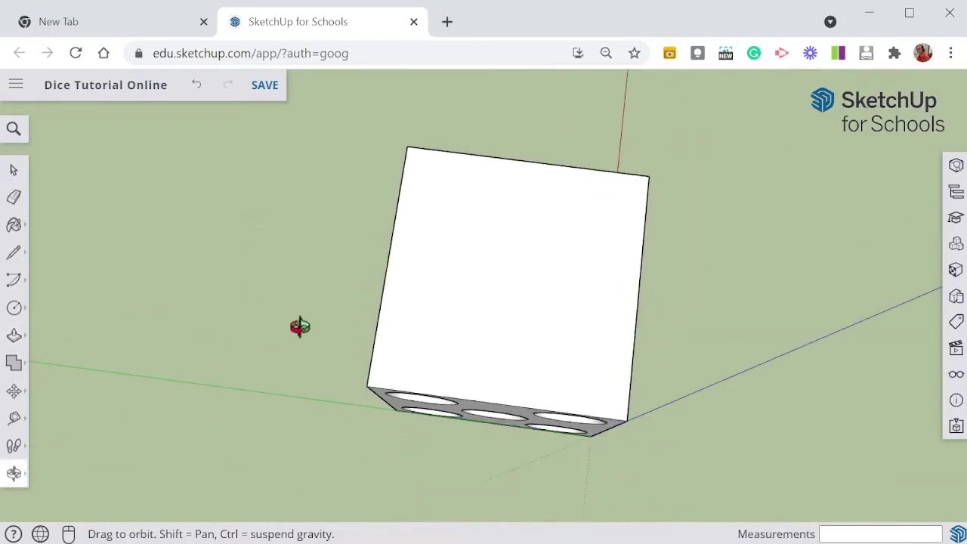
pyautogui.press('l')
pyautogui.click(367, 387)
pyautogui.click(647, 176)
pyautogui.press('c')
pyautogui.click(512, 278)
pyautogui.click(541, 259)
pyautogui.click(596, 215)
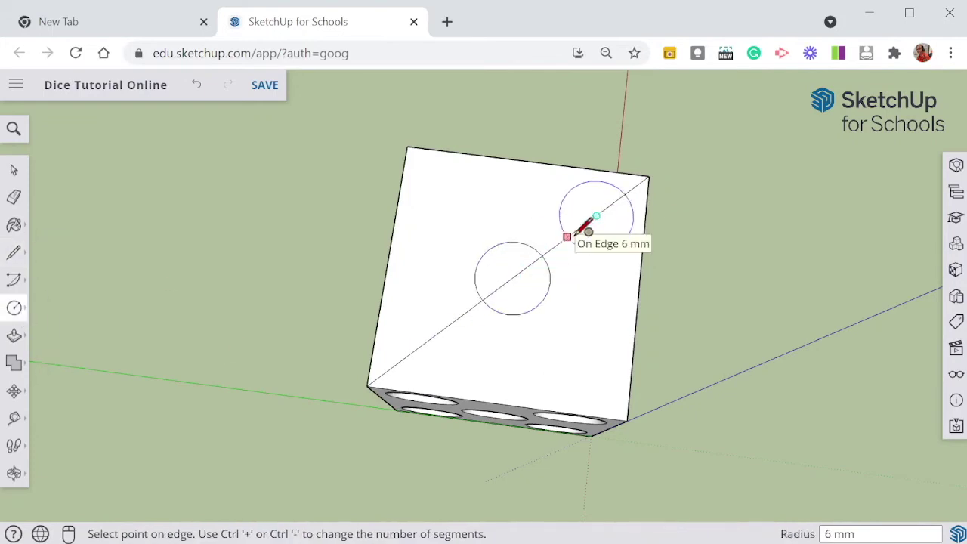
pyautogui.click(566, 238)
pyautogui.click(426, 342)
pyautogui.click(456, 321)
# Step: Erase the diagonal guide and sink the three dots 2 mm each
pyautogui.press('e')
pyautogui.moveTo(563, 243); pyautogui.dragTo(395, 367)
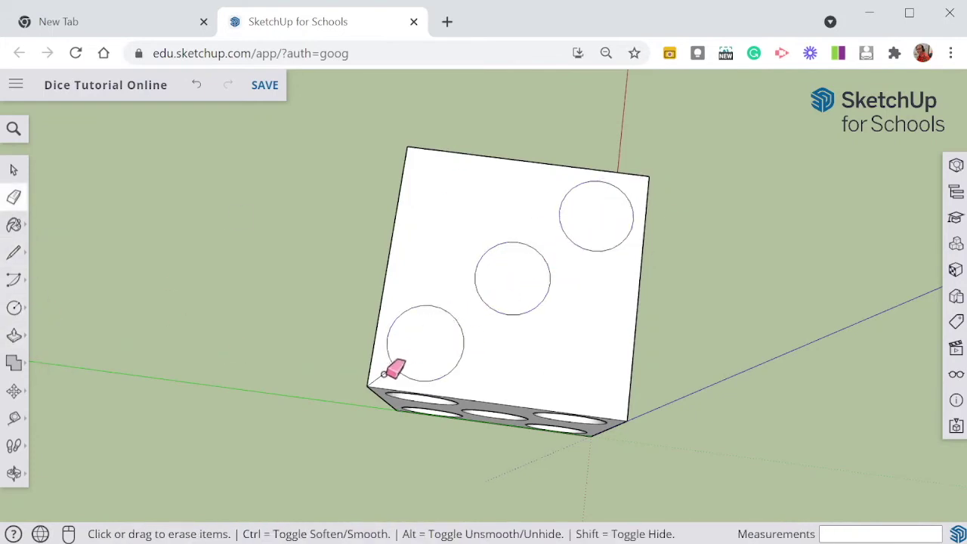
pyautogui.press('p')
pyautogui.doubleClick(578, 218)
pyautogui.doubleClick(518, 278)
pyautogui.doubleClick(434, 342)
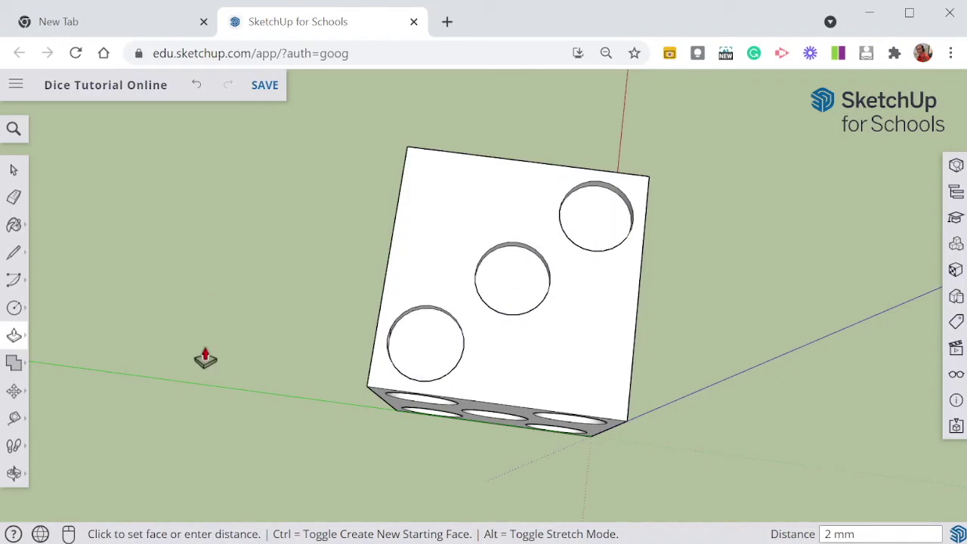
pyautogui.moveTo(201, 356)
pyautogui.mouseDown(button='middle')
pyautogui.moveTo(280, 328)
pyautogui.moveTo(496, 158)
pyautogui.moveTo(733, 383)
pyautogui.moveTo(177, 330)
pyautogui.mouseUp(button='middle')
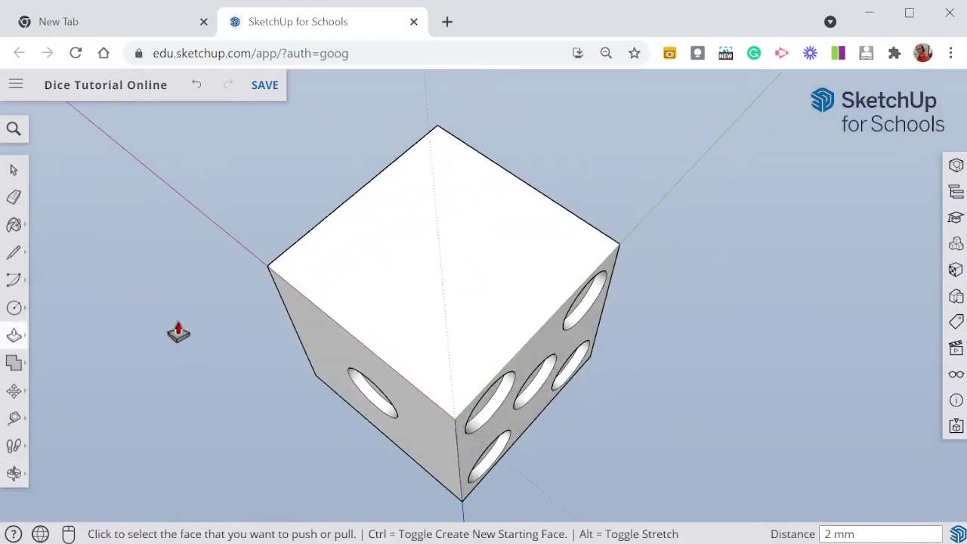
# Step: Draw four guide lines across the top face between edge midpoints to form a grid
pyautogui.press('l')
pyautogui.click(360, 193)
pyautogui.click(542, 324)
pyautogui.click(355, 337)
pyautogui.click(521, 184)
pyautogui.click(399, 155)
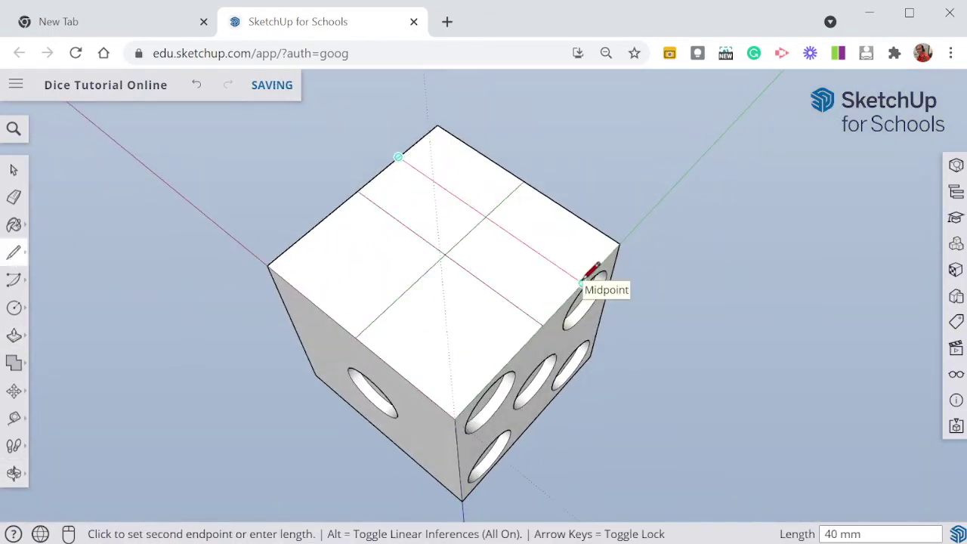
pyautogui.click(579, 287)
pyautogui.click(311, 226)
pyautogui.click(497, 371)
# Step: Draw circles centred in the top-face grid cells for the pips
pyautogui.click(14, 307)
pyautogui.click(393, 266)
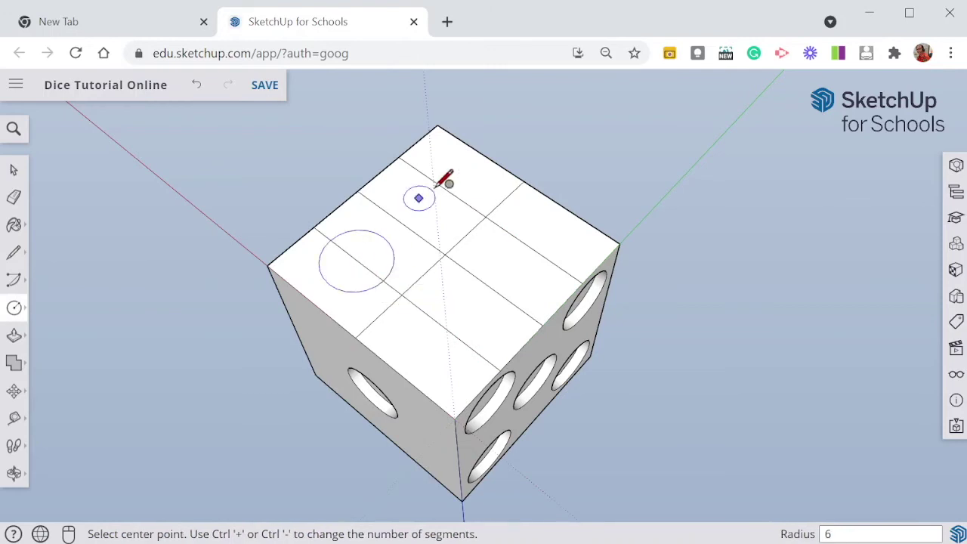
pyautogui.click(440, 187)
pyautogui.click(476, 190)
pyautogui.click(532, 249)
pyautogui.click(569, 253)
# Step: Select all the grid line segments on the top face and delete them
pyautogui.click(448, 330)
pyautogui.click(436, 323)
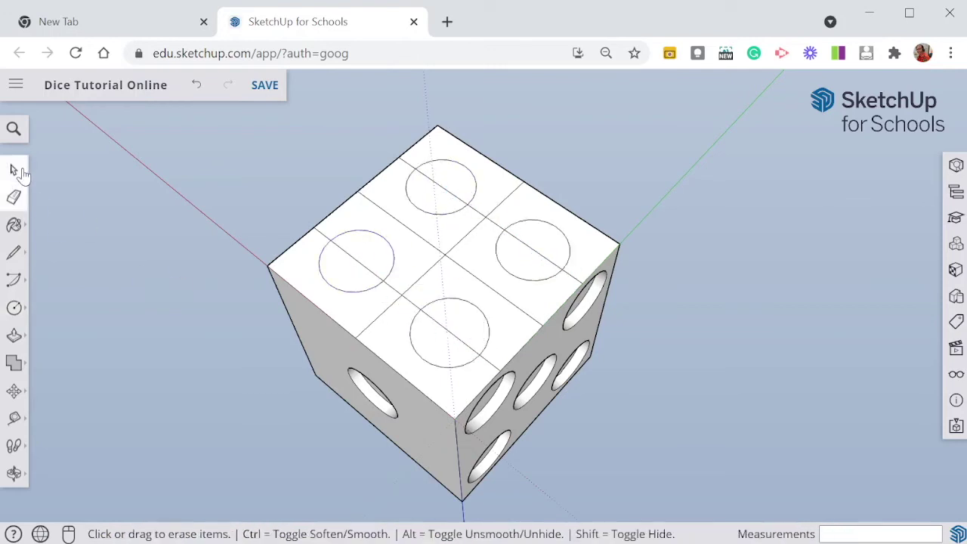
pyautogui.click(13, 169)
pyautogui.click(423, 175)
pyautogui.keyDown('ctrl'); pyautogui.click(393, 216); pyautogui.keyUp('ctrl')
pyautogui.keyDown('ctrl'); pyautogui.click(378, 273); pyautogui.keyUp('ctrl')
pyautogui.keyDown('shift'); pyautogui.click(451, 262); pyautogui.keyUp('shift')
pyautogui.keyDown('shift'); pyautogui.click(414, 303); pyautogui.keyUp('shift')
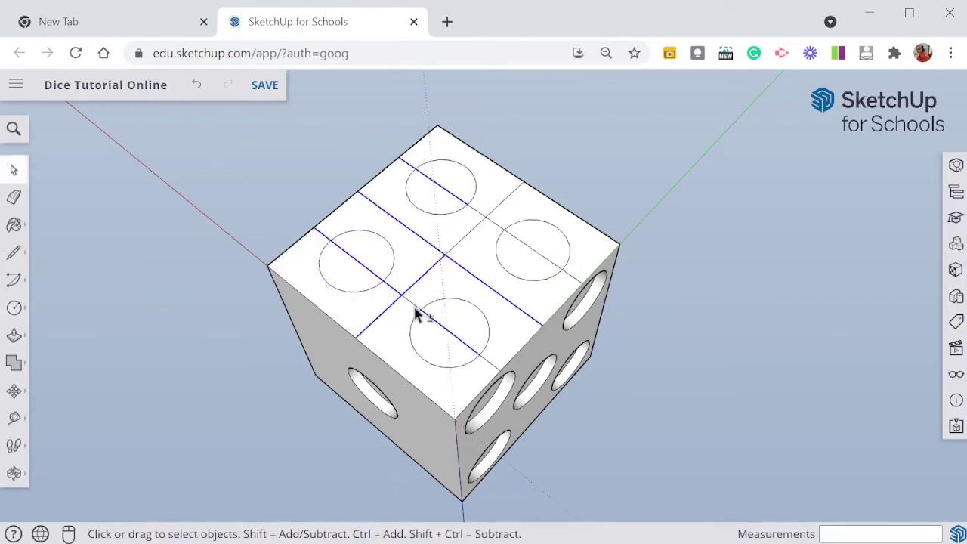
pyautogui.keyDown('shift'); pyautogui.click(487, 361); pyautogui.keyUp('shift')
pyautogui.keyDown('shift'); pyautogui.click(539, 256); pyautogui.keyUp('shift')
pyautogui.keyDown('shift'); pyautogui.click(475, 222); pyautogui.keyUp('shift')
pyautogui.keyDown('shift'); pyautogui.click(504, 199); pyautogui.keyUp('shift')
pyautogui.press('Delete')
# Step: Push/Pull each of the four circles 2 mm into the face as pips
pyautogui.press('p')
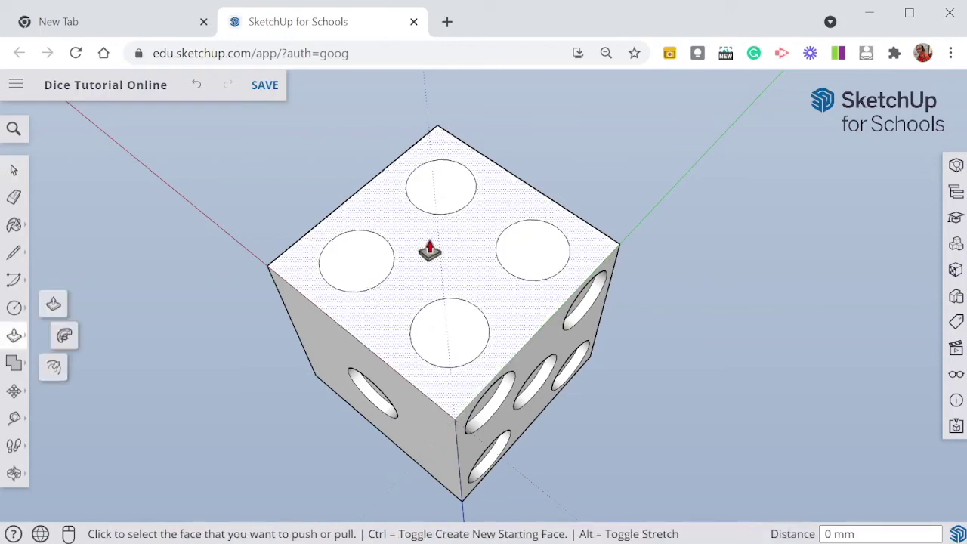
pyautogui.doubleClick(440, 186)
pyautogui.doubleClick(532, 249)
pyautogui.doubleClick(453, 336)
pyautogui.doubleClick(353, 263)
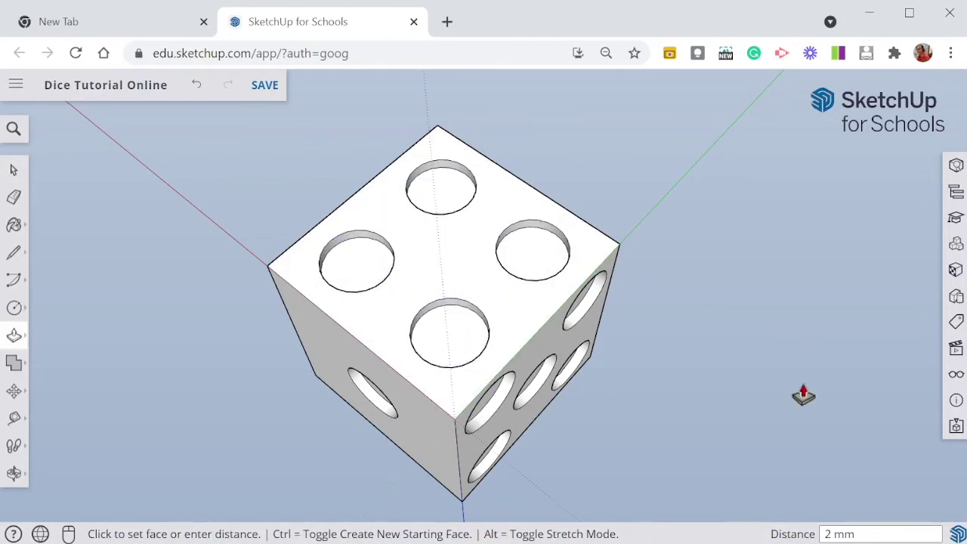
pyautogui.moveTo(803, 395); pyautogui.dragTo(857, 217, button='middle')
pyautogui.moveTo(857, 217); pyautogui.dragTo(524, 352)
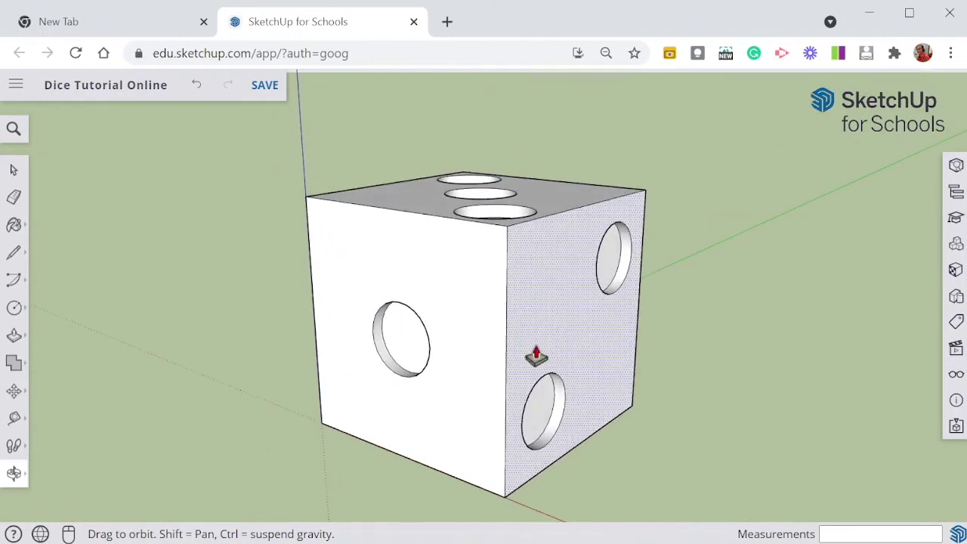
pyautogui.press('p')
pyautogui.scroll(-3, 675, 245)
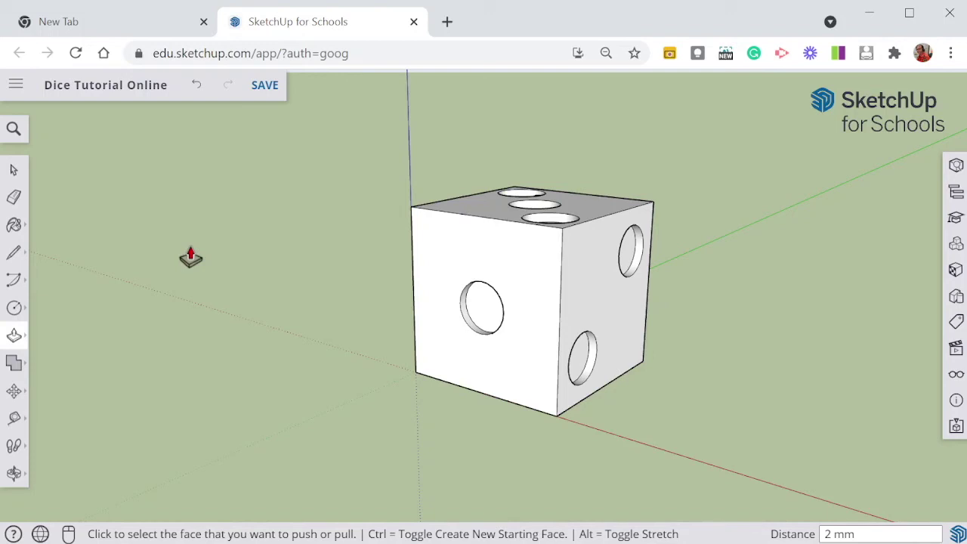
pyautogui.scroll(2, 190, 257)
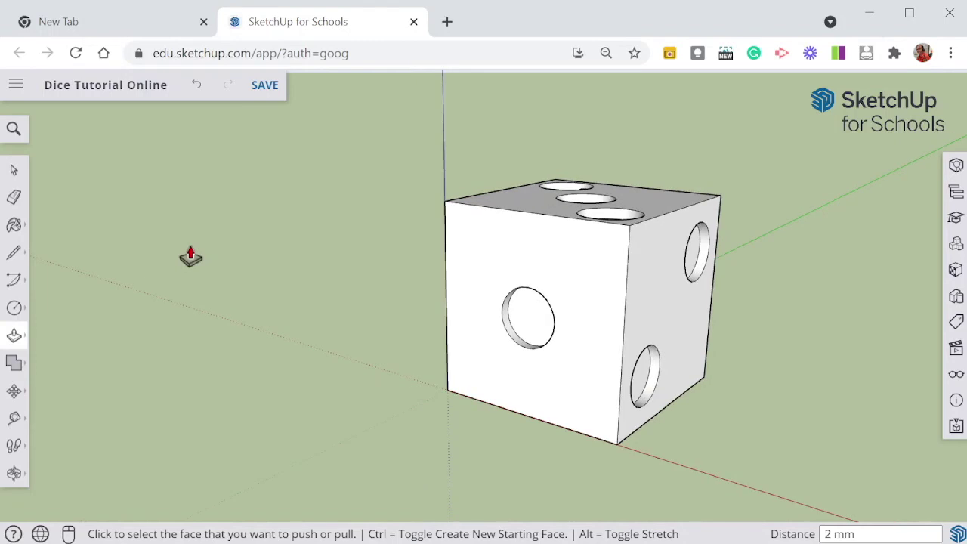
pyautogui.scroll(-1, 191, 257)
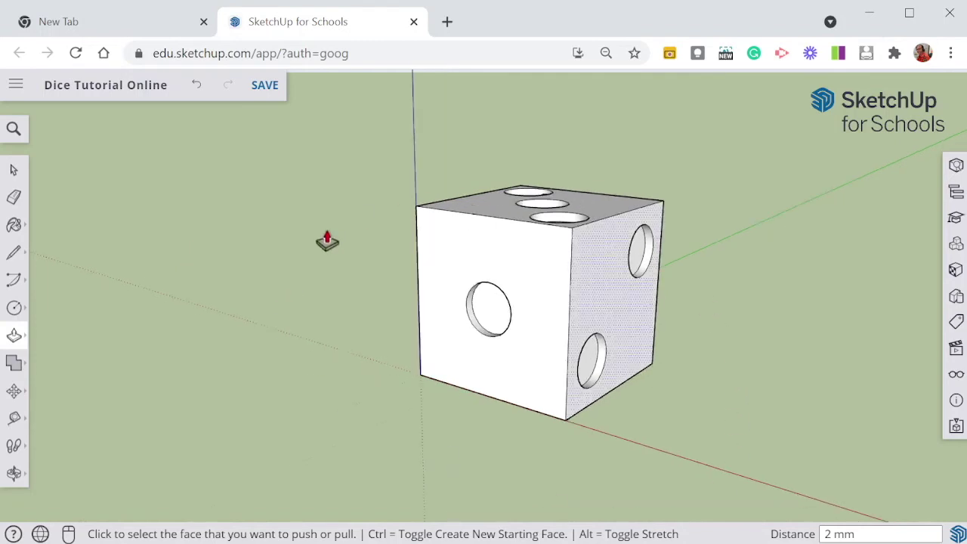
# Step: Paint the front, right and top faces of the die teal
pyautogui.click(14, 224)
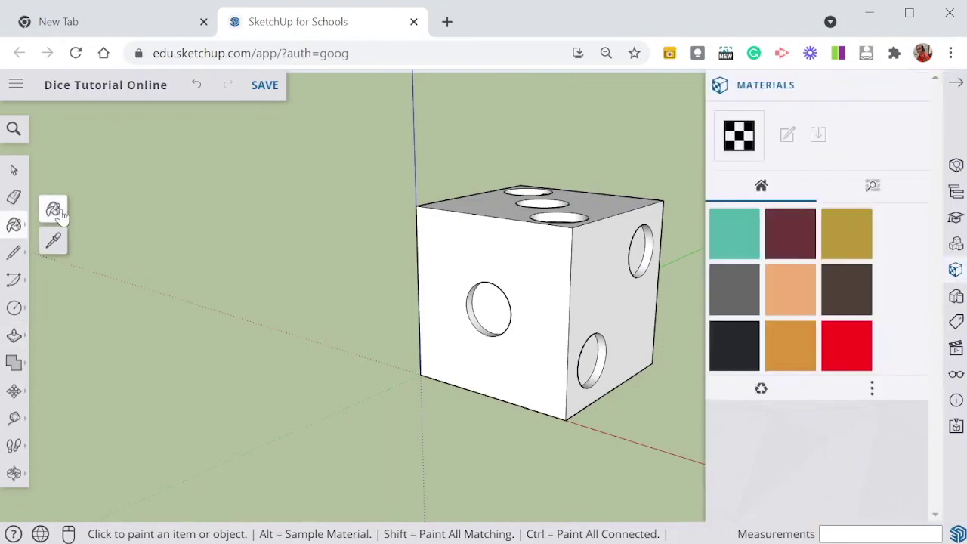
pyautogui.click(746, 238)
pyautogui.click(557, 288)
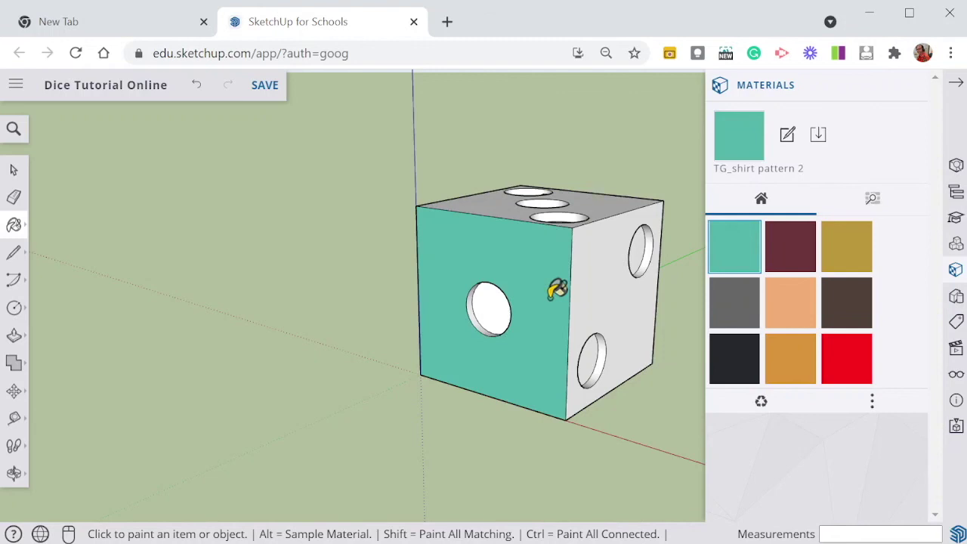
pyautogui.click(597, 291)
pyautogui.click(602, 206)
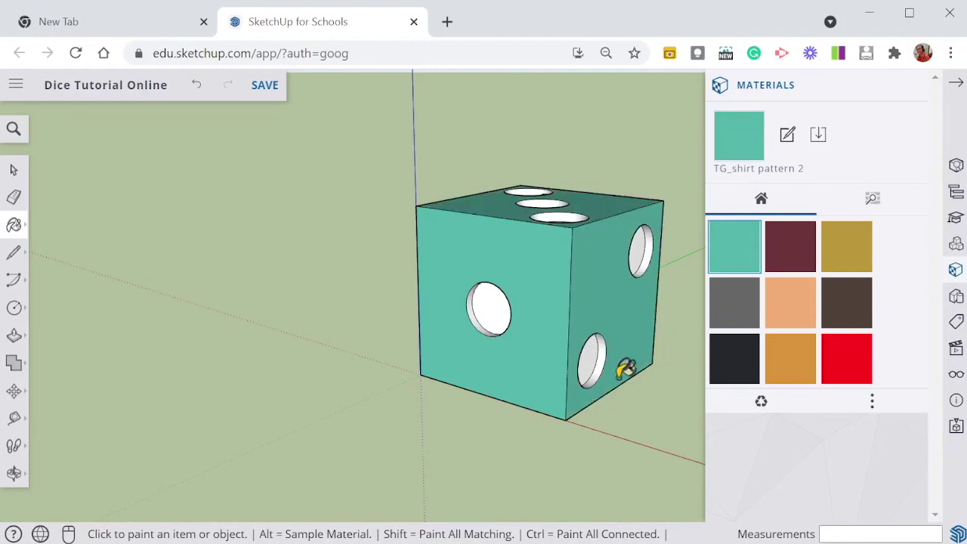
# Step: Paint the bottoms of the two right-face holes and the front-face hole with peach TG_skin
pyautogui.click(790, 314)
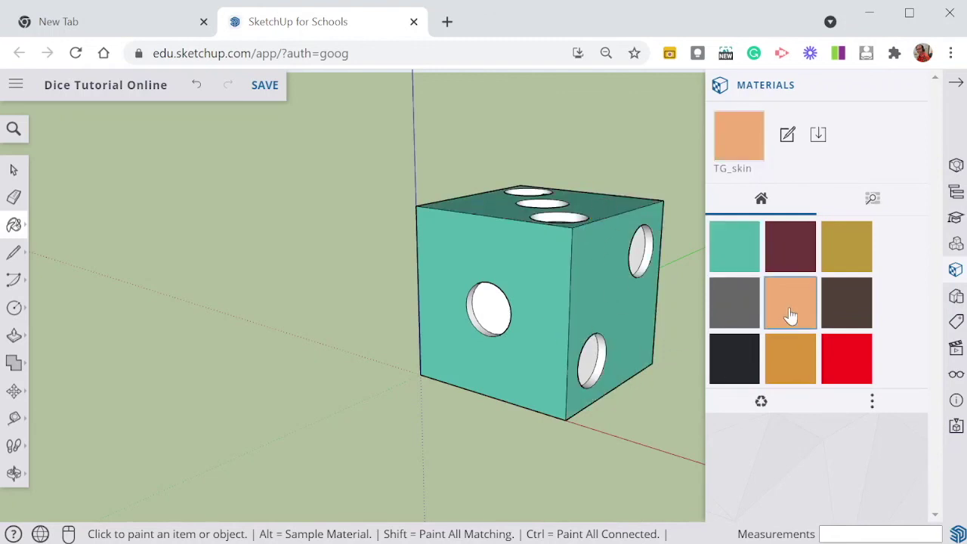
pyautogui.click(642, 246)
pyautogui.click(593, 360)
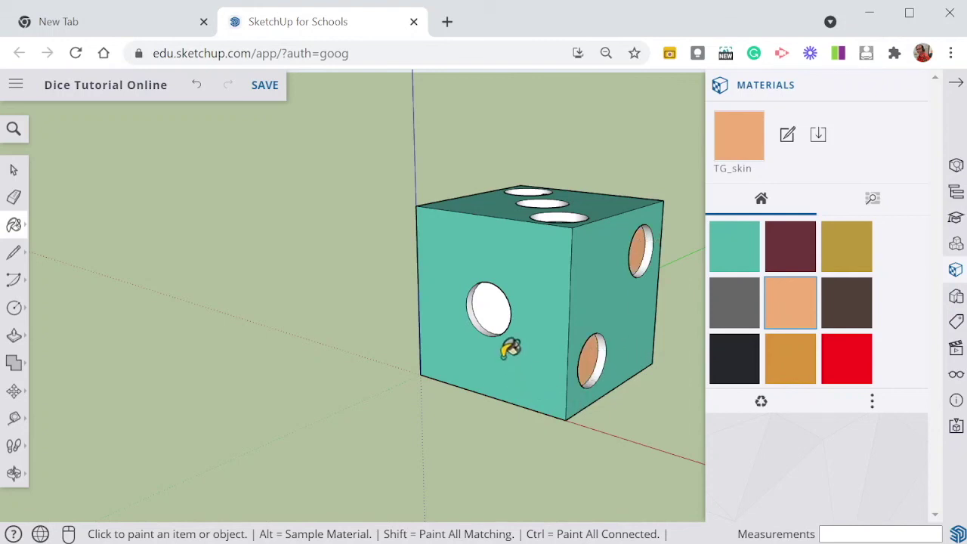
pyautogui.click(498, 310)
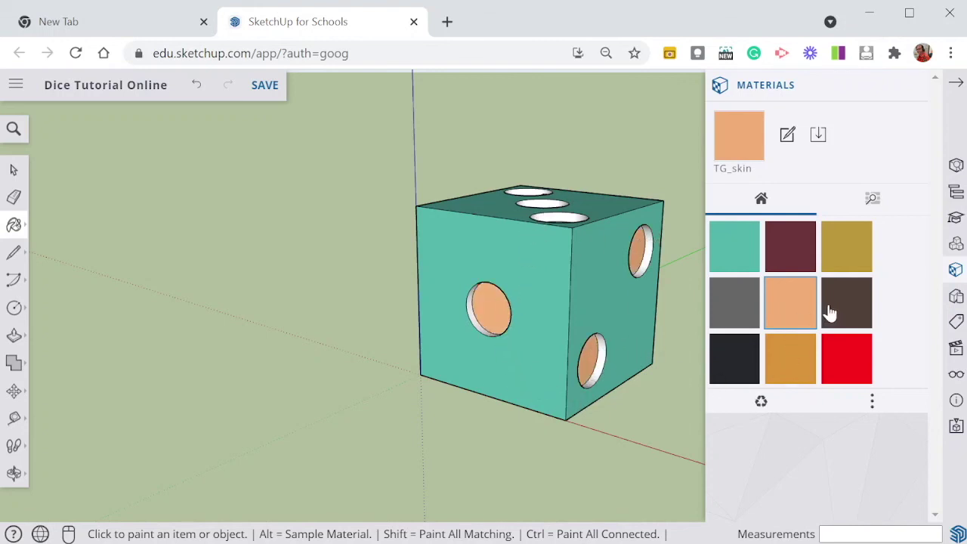
# Step: Paint the inner walls of those three holes dark red with TG_shirt and close the Materials panel
pyautogui.click(795, 260)
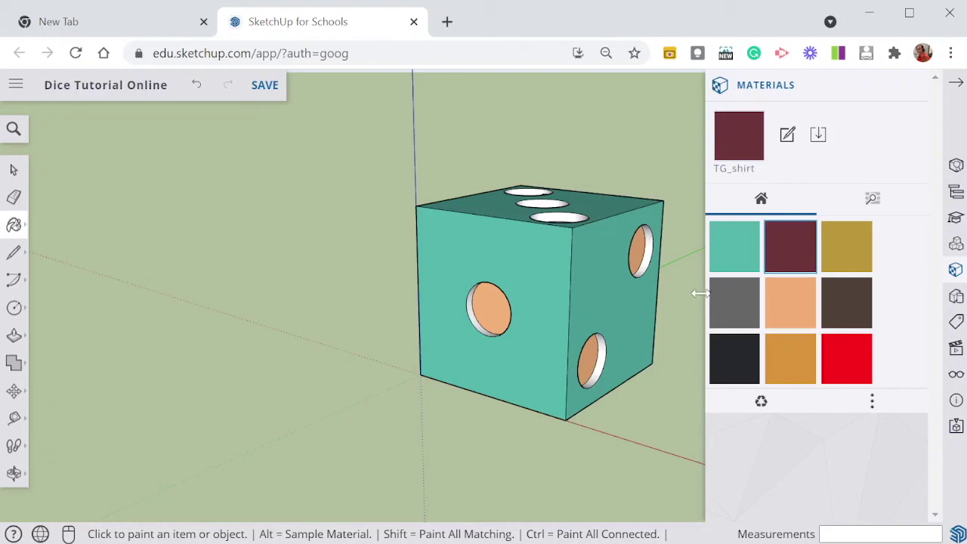
pyautogui.click(649, 249)
pyautogui.click(605, 353)
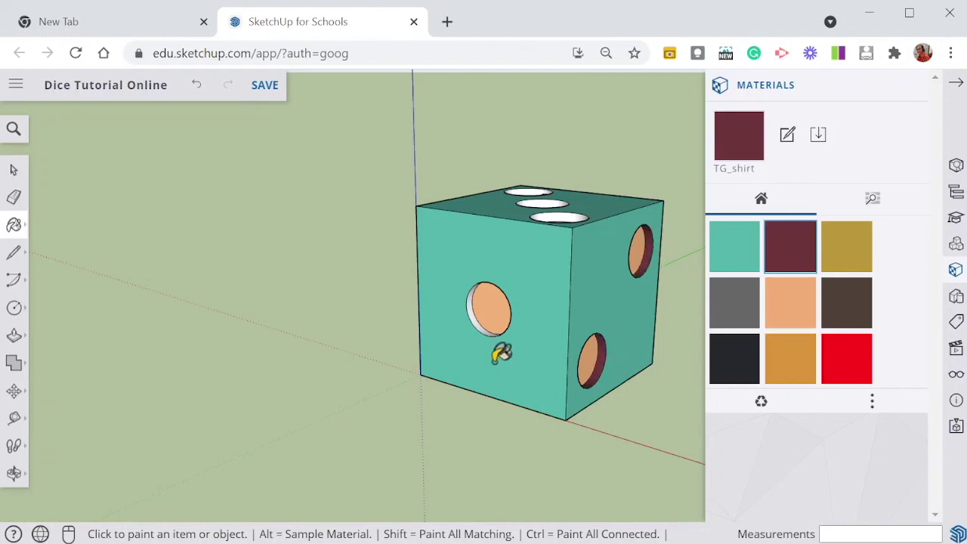
pyautogui.click(474, 300)
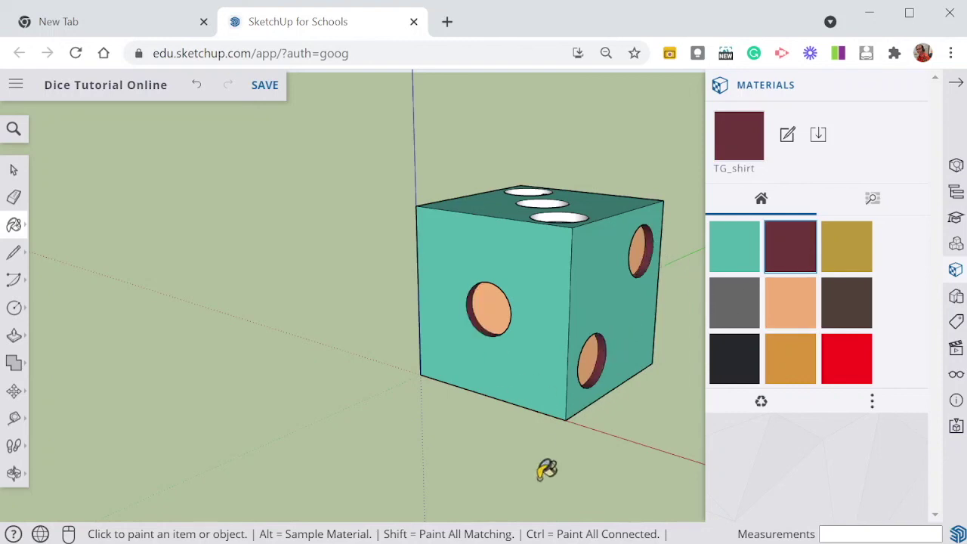
pyautogui.click(957, 86)
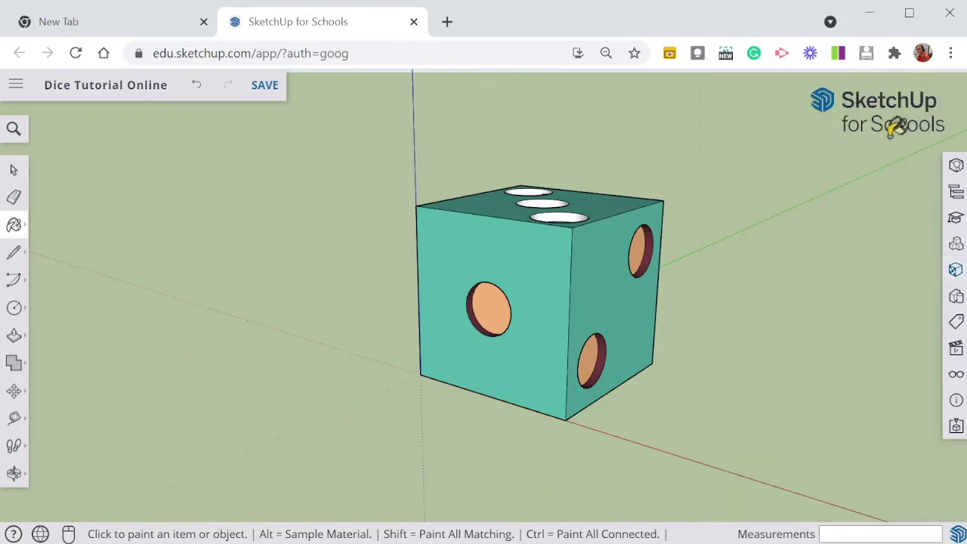
# Step: Show the main menu's Download submenu listing SKP, PNG and STL
pyautogui.click(12, 90)
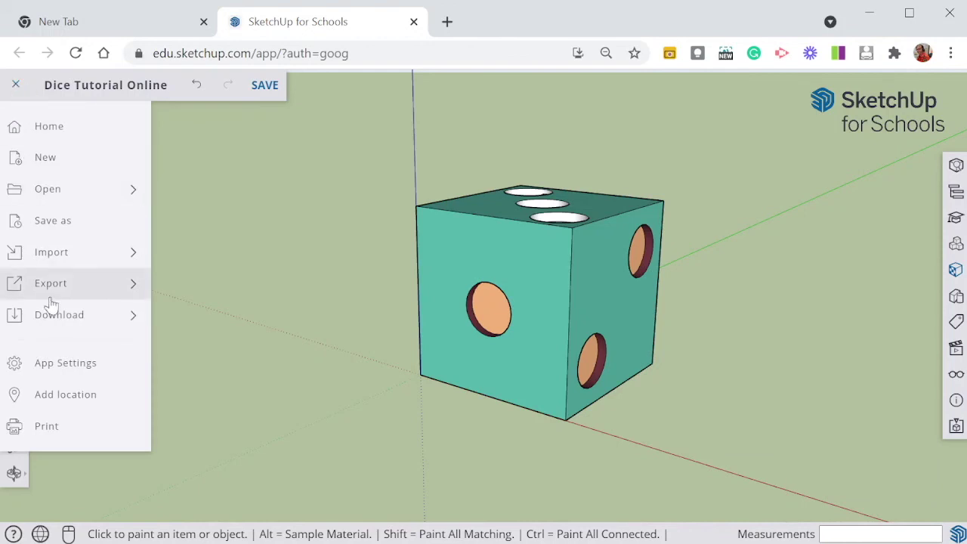
pyautogui.moveTo(53, 321)
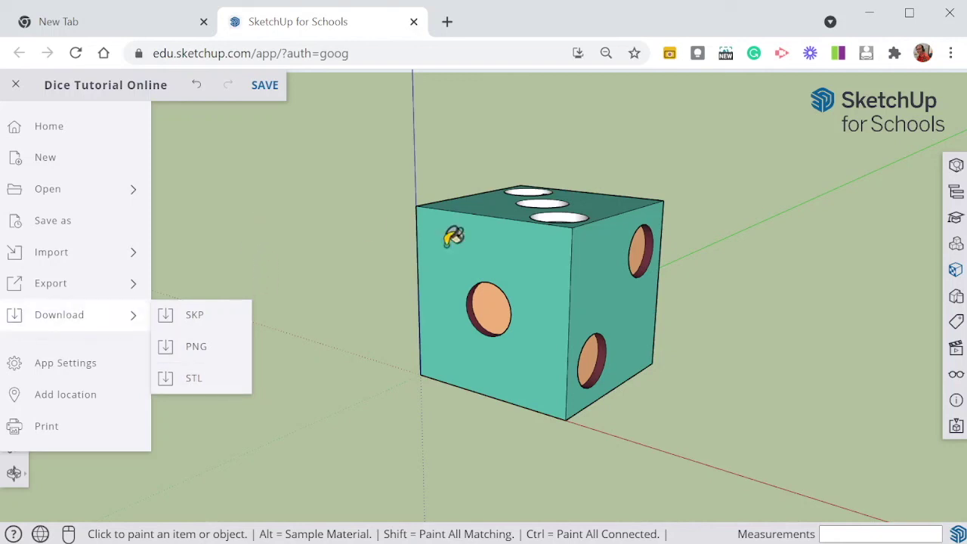
# Step: Orbit around the die, including its underside, to inspect the teal faces and coloured pips
pyautogui.press('o')
pyautogui.moveTo(788, 322)
pyautogui.mouseDown()
pyautogui.moveTo(703, 450)
pyautogui.moveTo(511, 442)
pyautogui.moveTo(289, 336)
pyautogui.mouseUp()
pyautogui.press('b')
pyautogui.press('o')
pyautogui.moveTo(732, 369)
pyautogui.mouseDown()
pyautogui.moveTo(418, 328)
pyautogui.moveTo(378, 129)
pyautogui.mouseUp()
pyautogui.press('b')
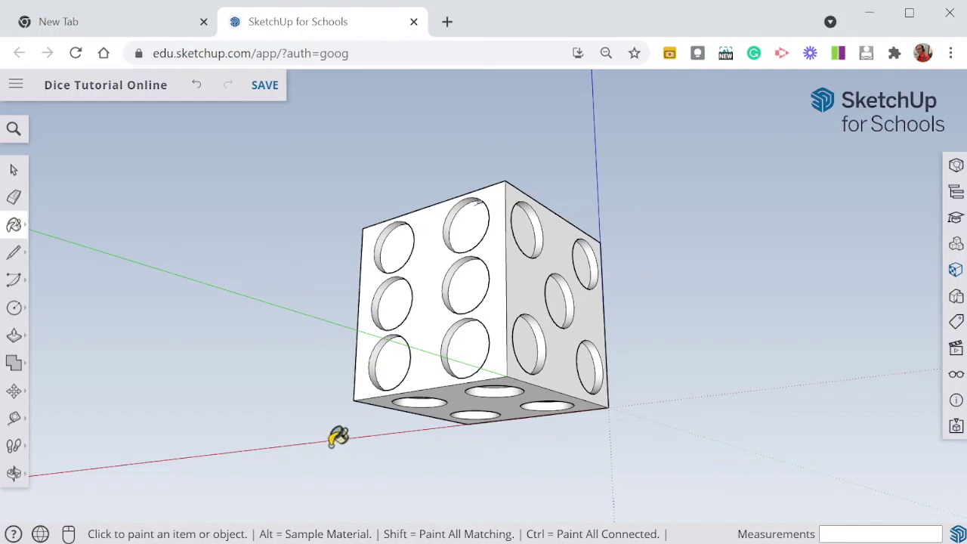
pyautogui.press('o')
pyautogui.moveTo(249, 220); pyautogui.dragTo(291, 439)
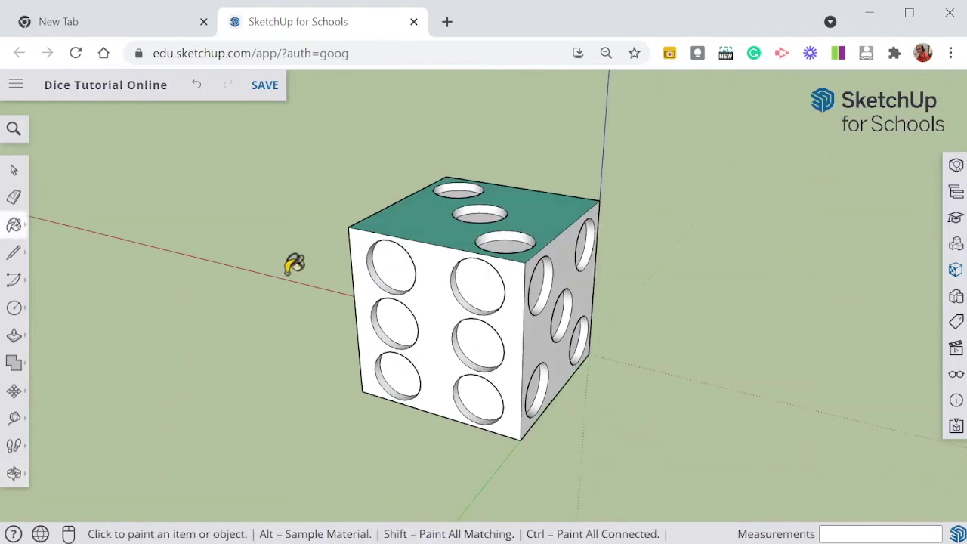
pyautogui.moveTo(291, 264)
pyautogui.mouseDown(button='middle')
pyautogui.moveTo(533, 395)
pyautogui.moveTo(758, 371)
pyautogui.mouseUp(button='middle')
pyautogui.moveTo(244, 349)
pyautogui.mouseDown(button='middle')
pyautogui.moveTo(244, 393)
pyautogui.moveTo(607, 404)
pyautogui.moveTo(698, 321)
pyautogui.mouseUp(button='middle')
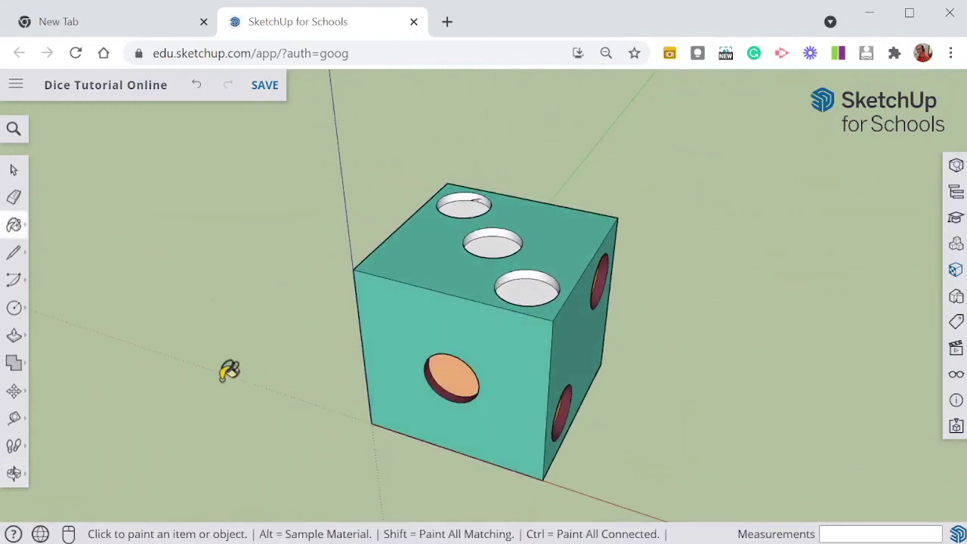